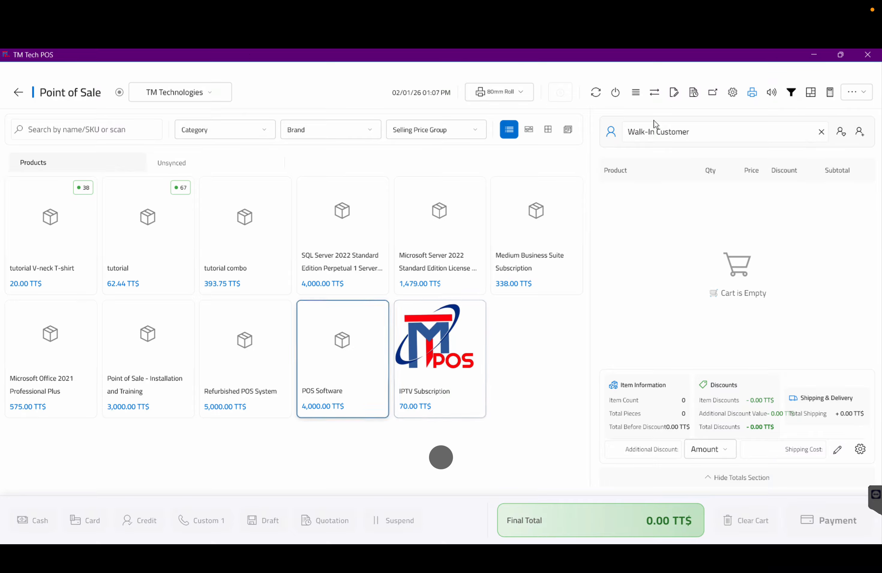
- Leave the Point of Sale screen, switch the application theme to Dark, and return to the Point of Sale screen
left_click(18, 93)
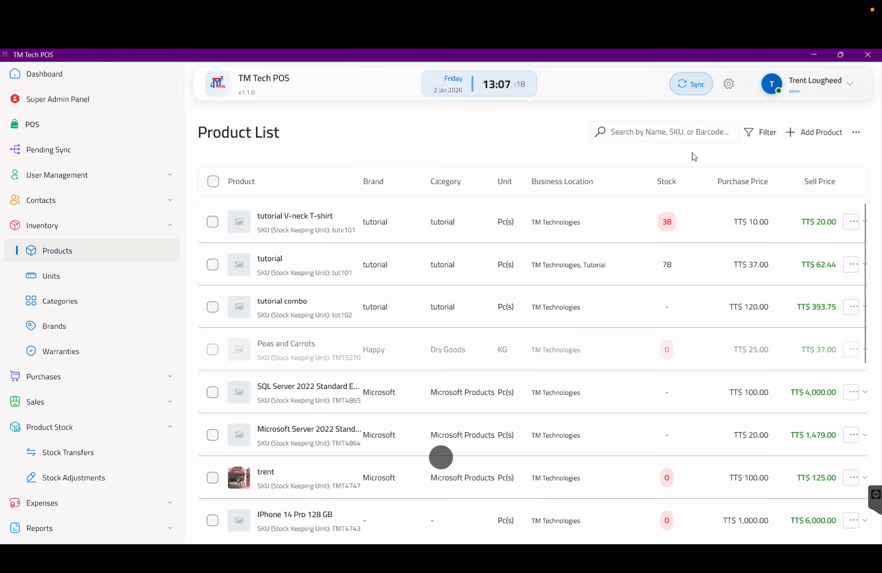
left_click(728, 85)
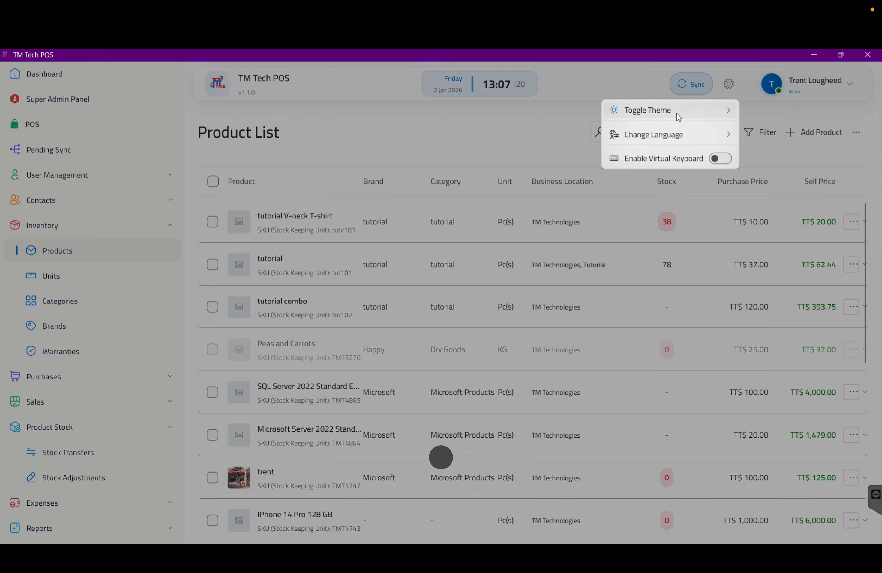
mouse_move(675, 112)
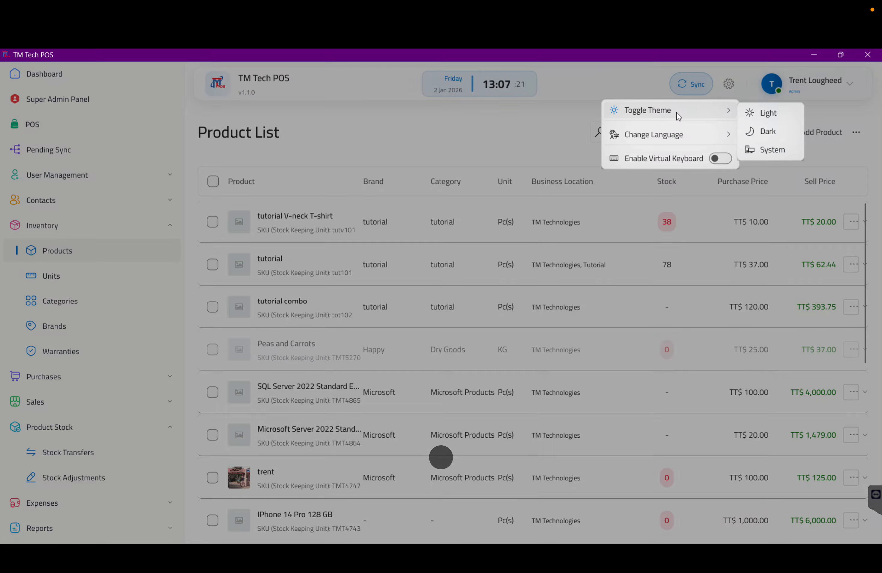
left_click(768, 132)
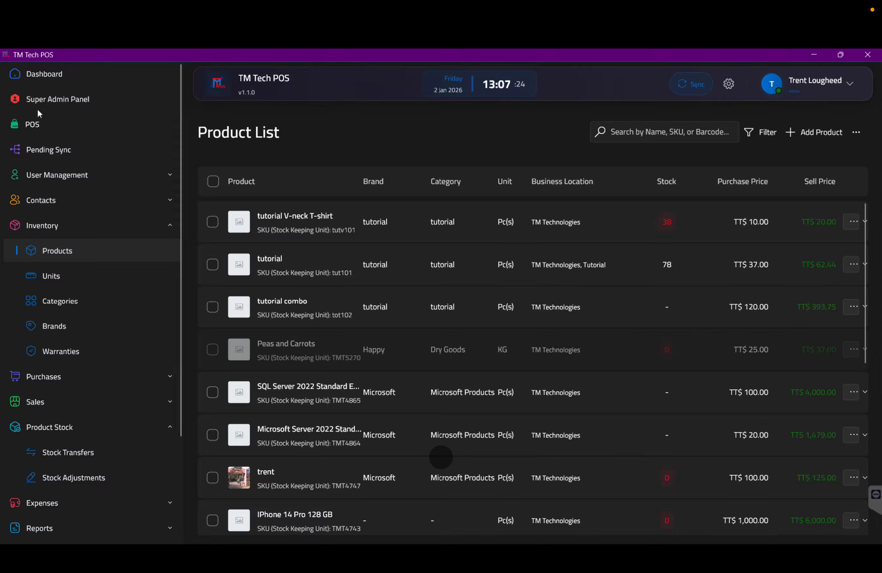
left_click(33, 125)
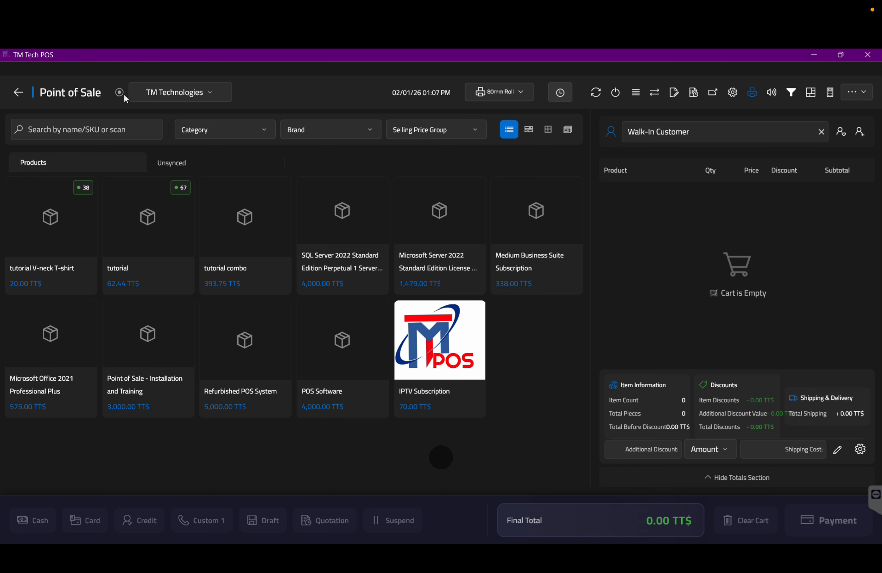
- Look through the available business locations and receipt paper sizes without changing either selection
left_click(192, 93)
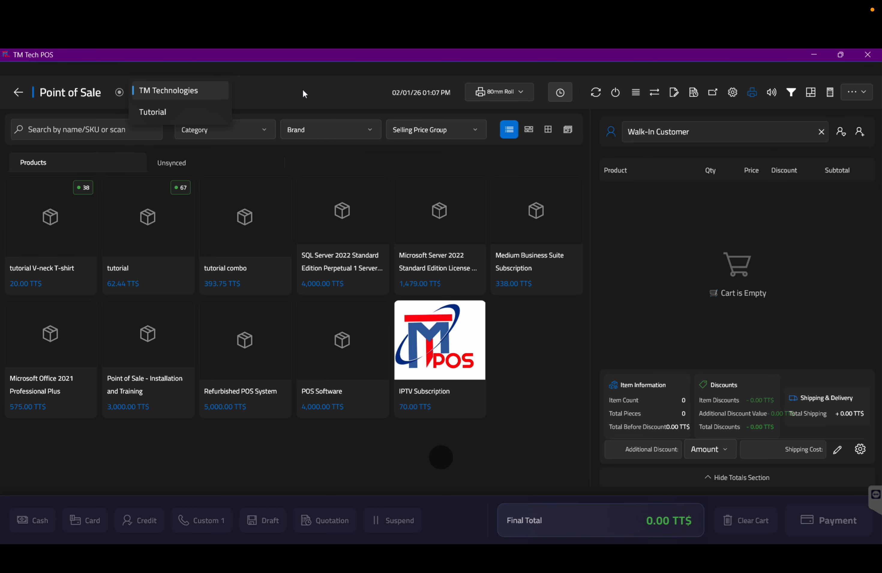
left_click(297, 104)
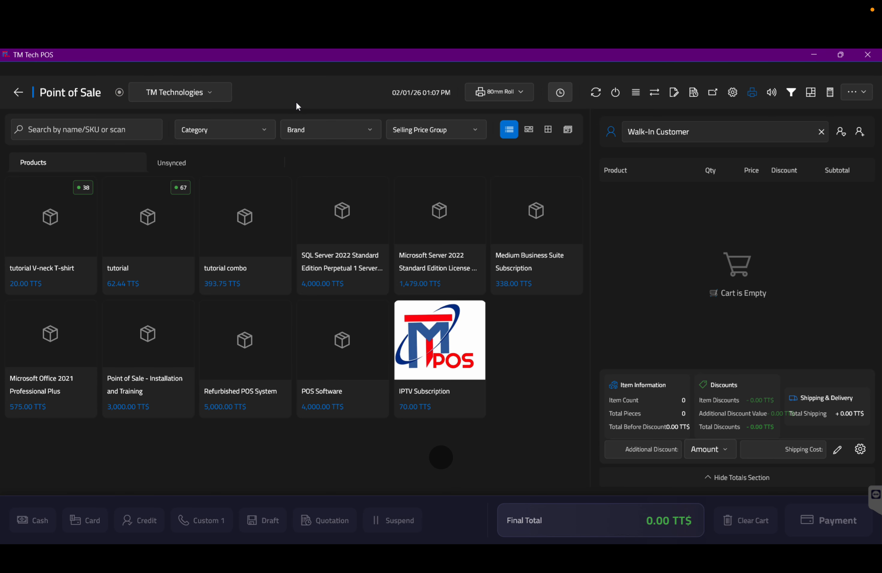
left_click(521, 94)
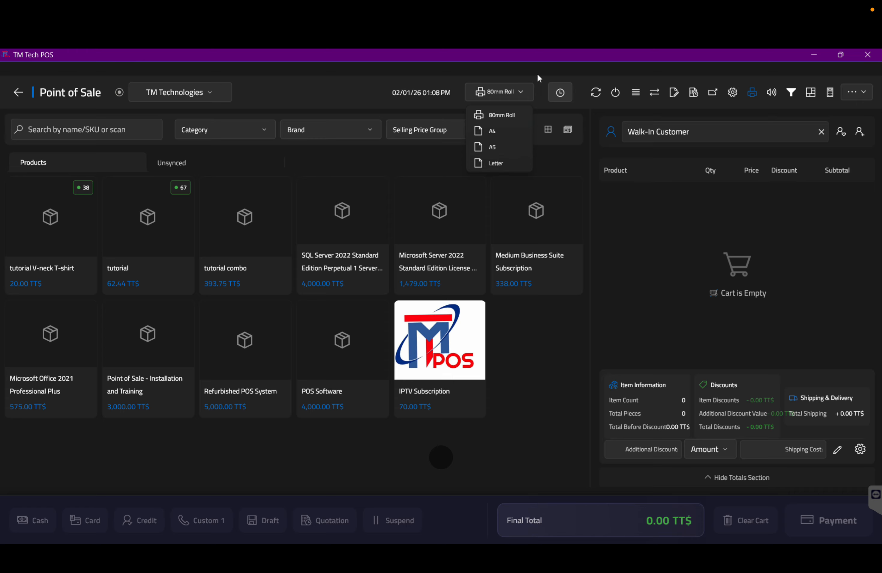
left_click(540, 88)
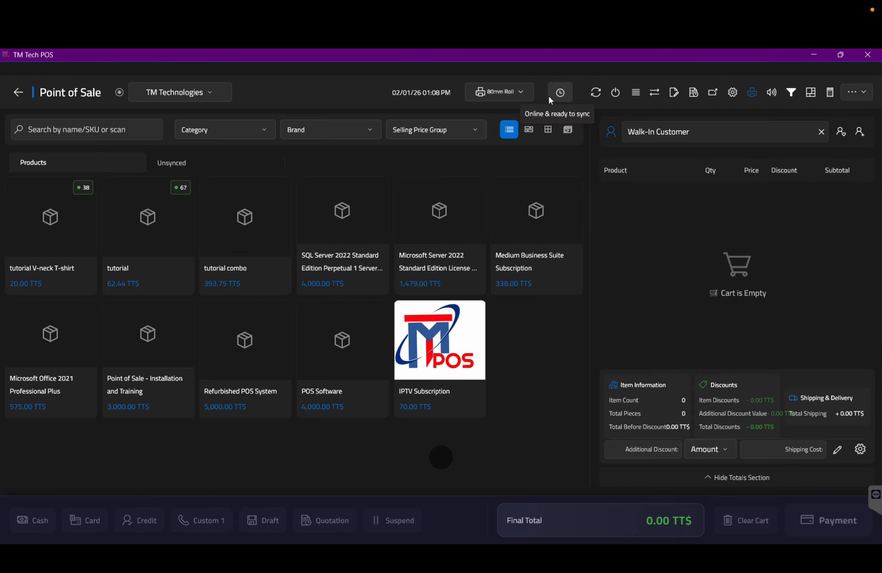
- Run a sync and reload all products, customers and settings from the server
left_click(563, 93)
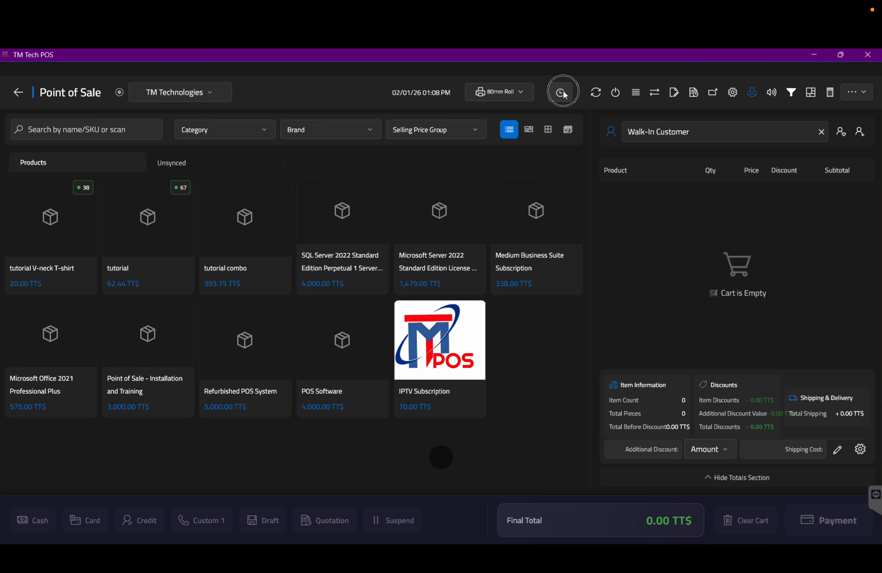
left_click(595, 92)
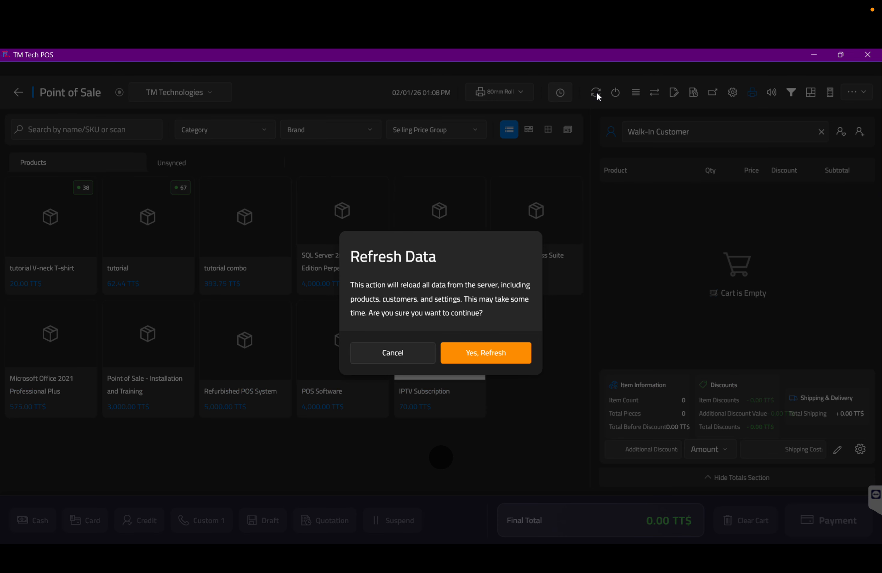
left_click(477, 349)
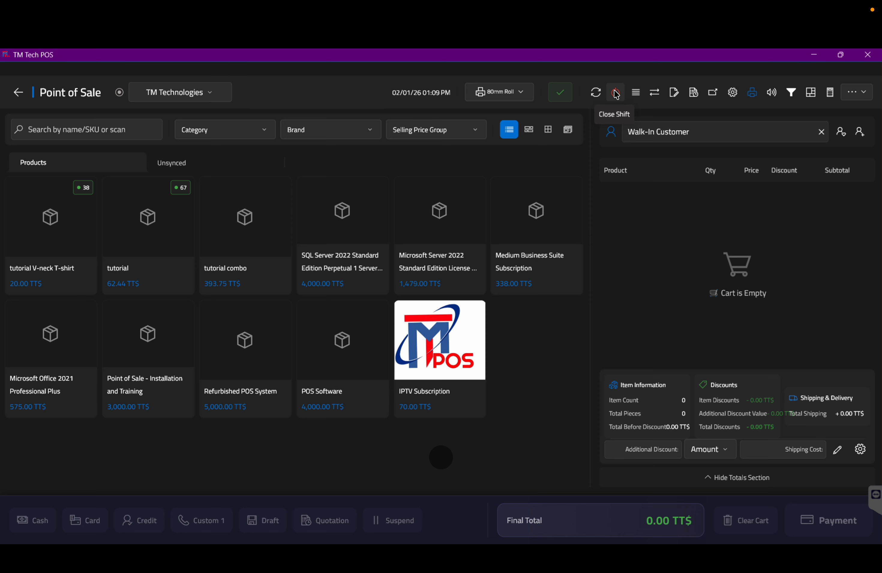
- Review the Close Shift summary, including receipts, payments, expected cash and closing fields, and leave it without closing the shift
left_click(616, 94)
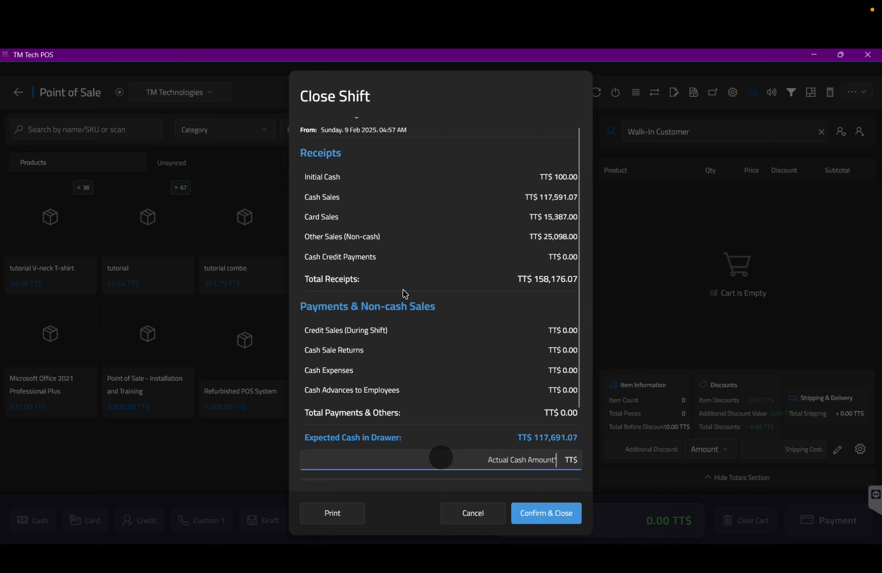
scroll(405, 294, "up", 1)
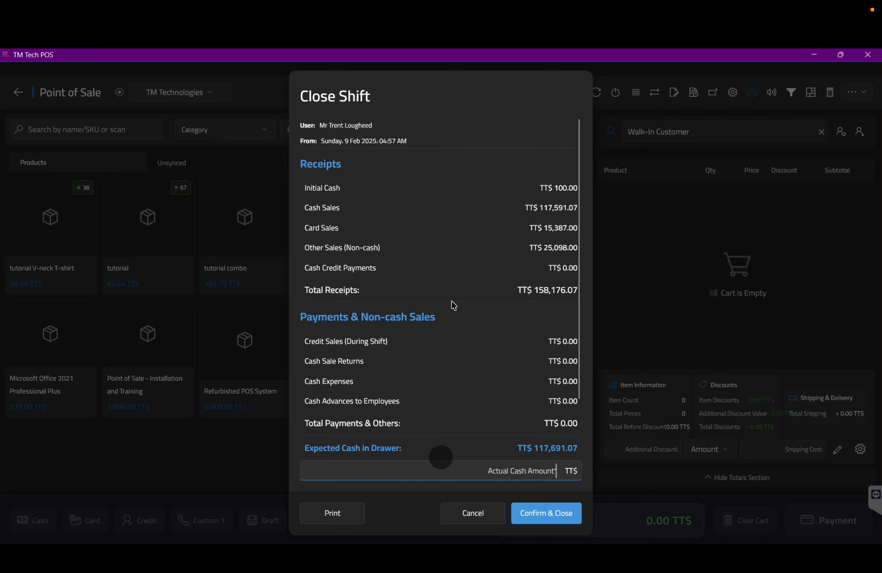
scroll(454, 305, "down", 3)
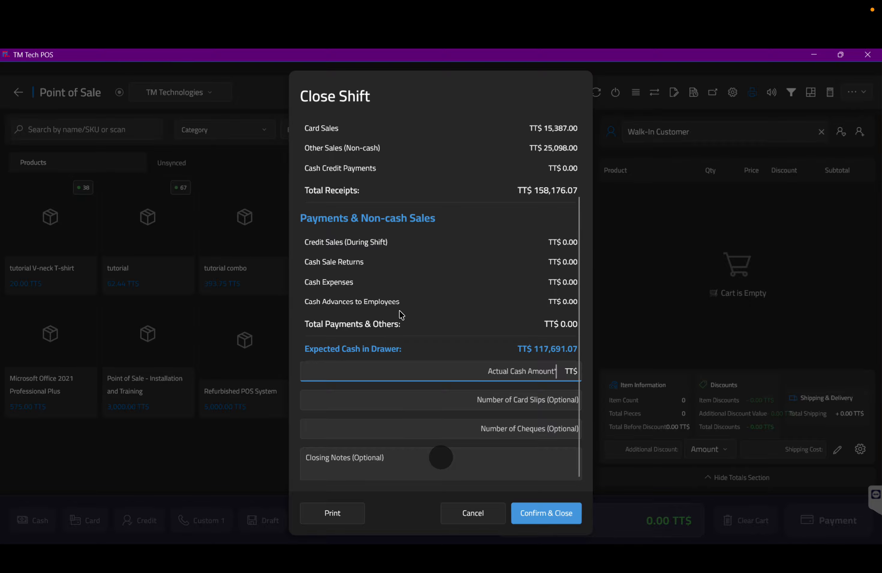
scroll(402, 315, "down", 1)
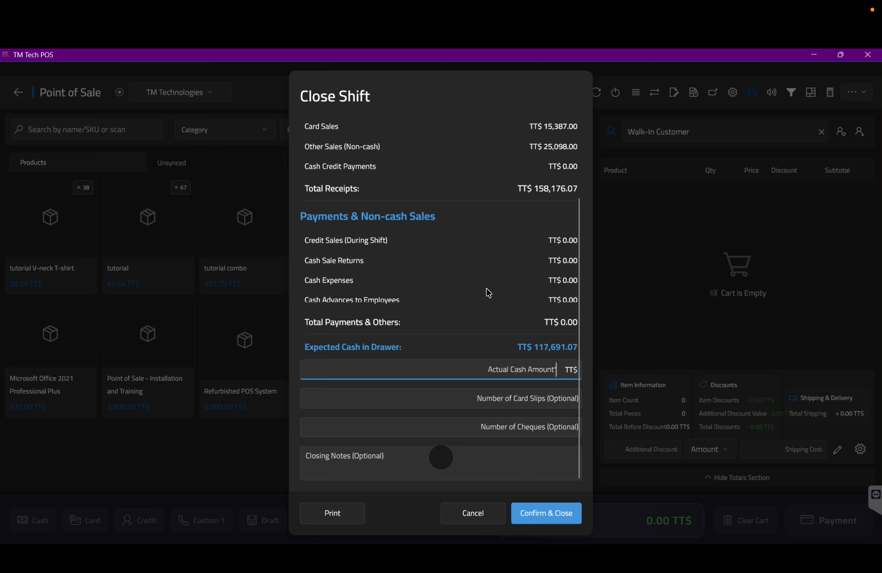
scroll(485, 293, "up", 1)
scroll(485, 292, "up", 2)
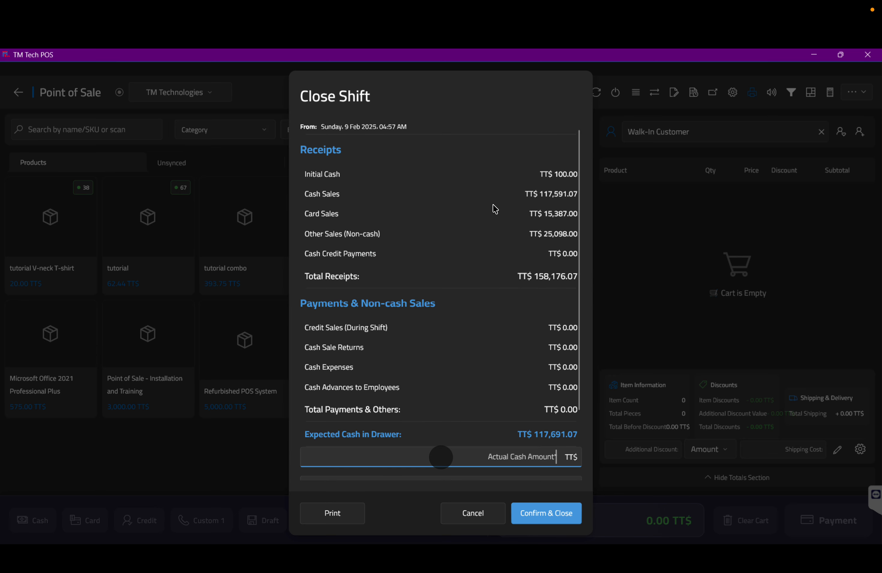
scroll(436, 280, "down", 2)
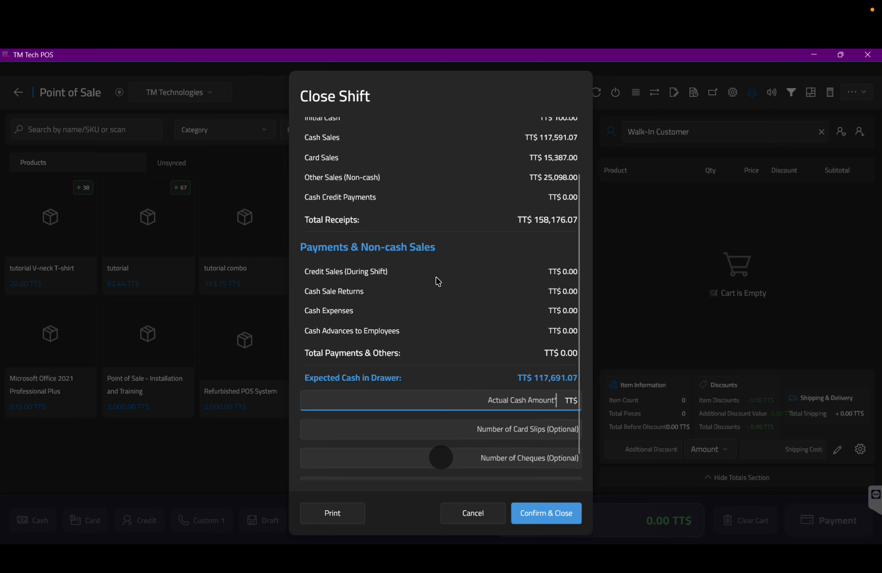
scroll(438, 282, "down", 1)
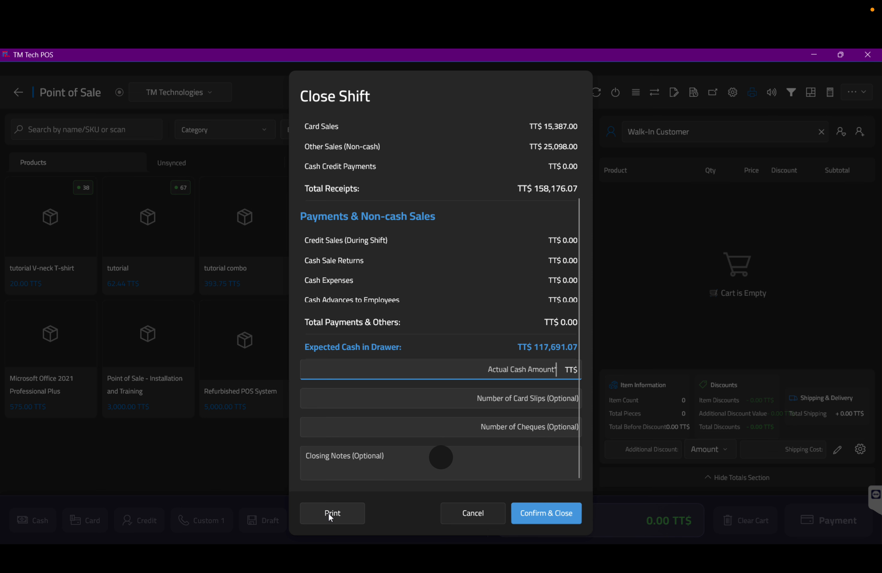
left_click(471, 513)
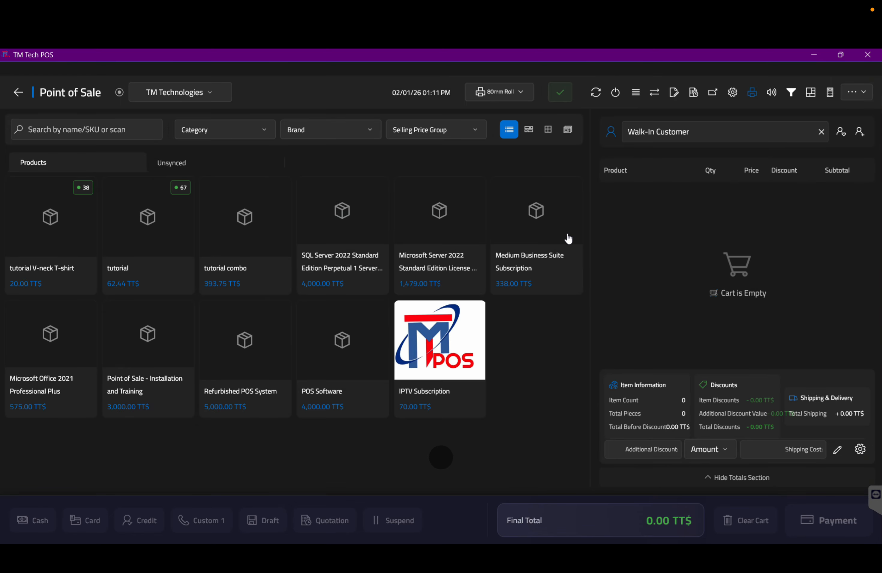
- Check the suspended sales list and preview the screen with the cart and product areas swapped
left_click(636, 93)
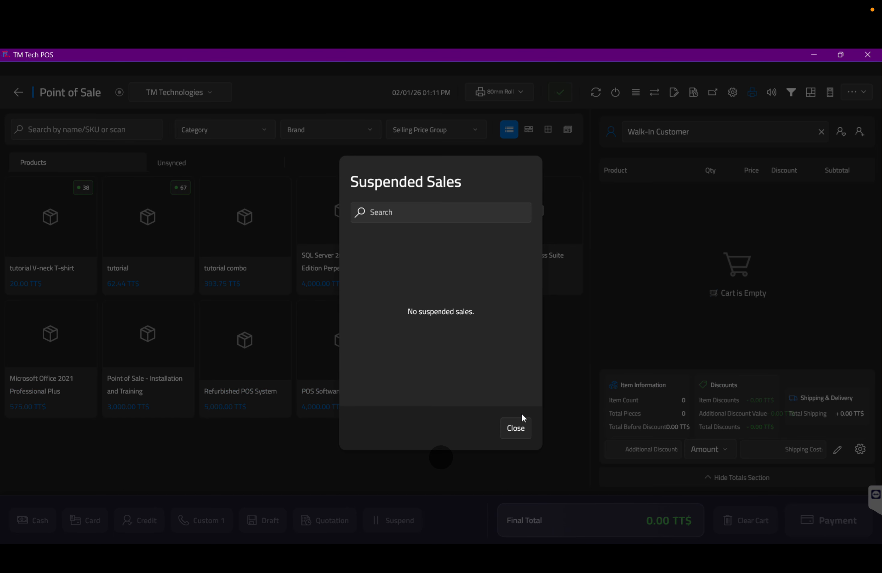
left_click(514, 428)
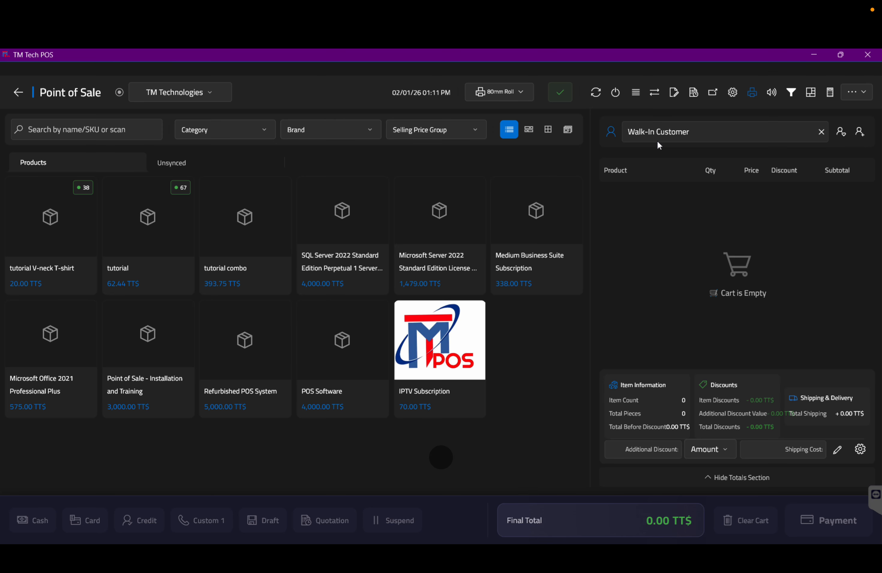
left_click(653, 93)
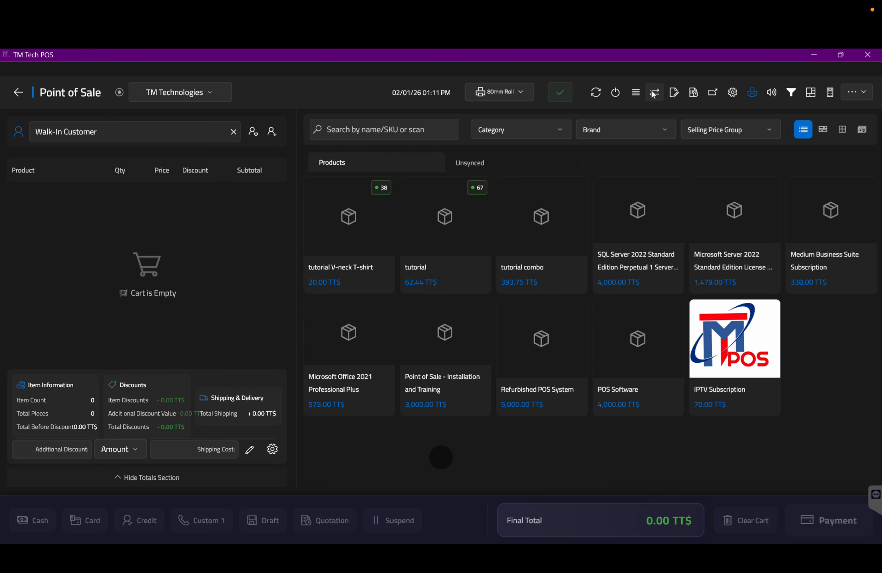
left_click(653, 94)
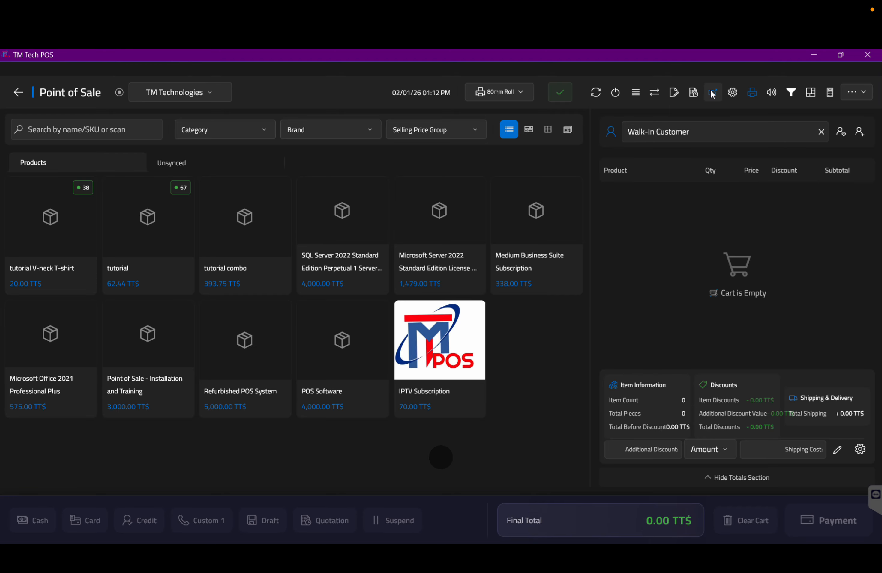
- Add IPTV Subscription to the cart with the totals section hidden, and show the sale in the customer display window
left_click(444, 343)
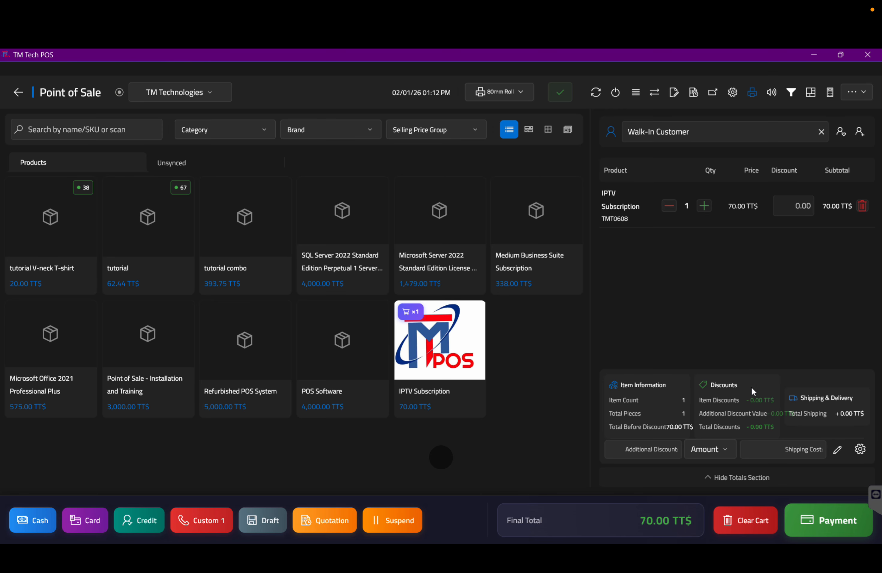
left_click(727, 475)
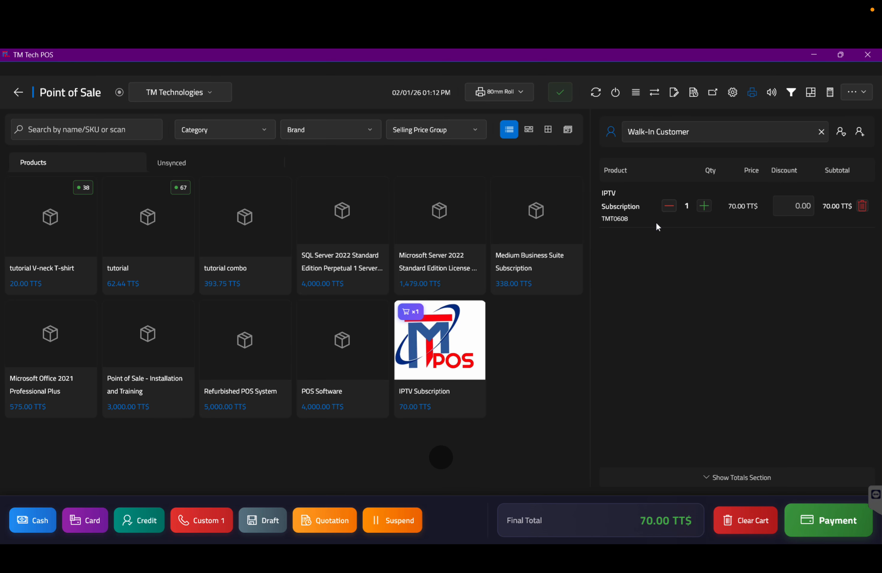
left_click(712, 93)
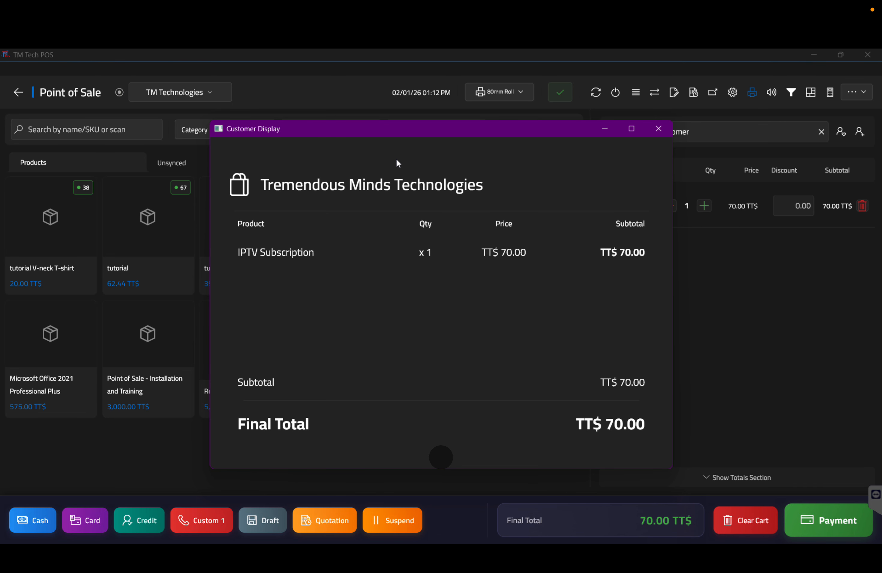
left_click_drag(356, 131, 399, 167)
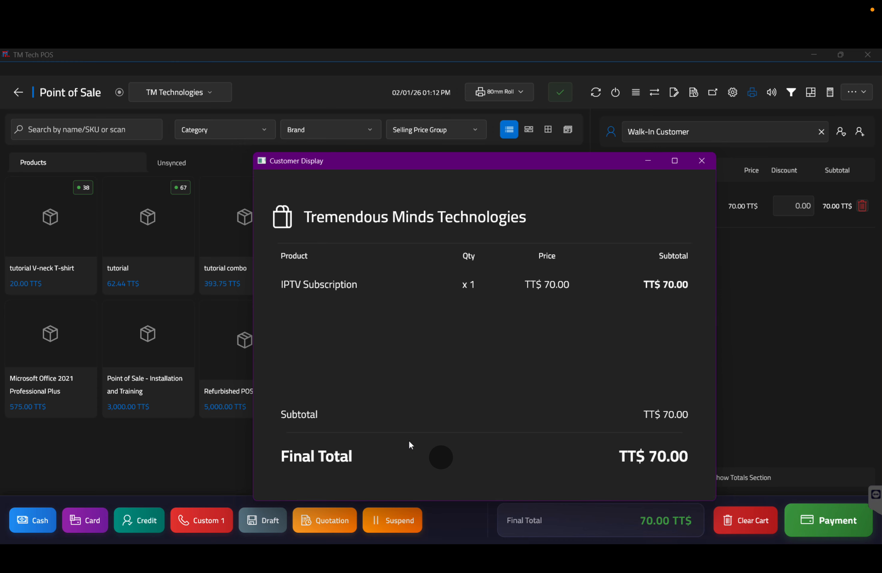
- Add Point of Sale - Installation and Training to the cart, and check the updated sale in the customer display before closing that window
left_click(155, 358)
left_click(155, 358)
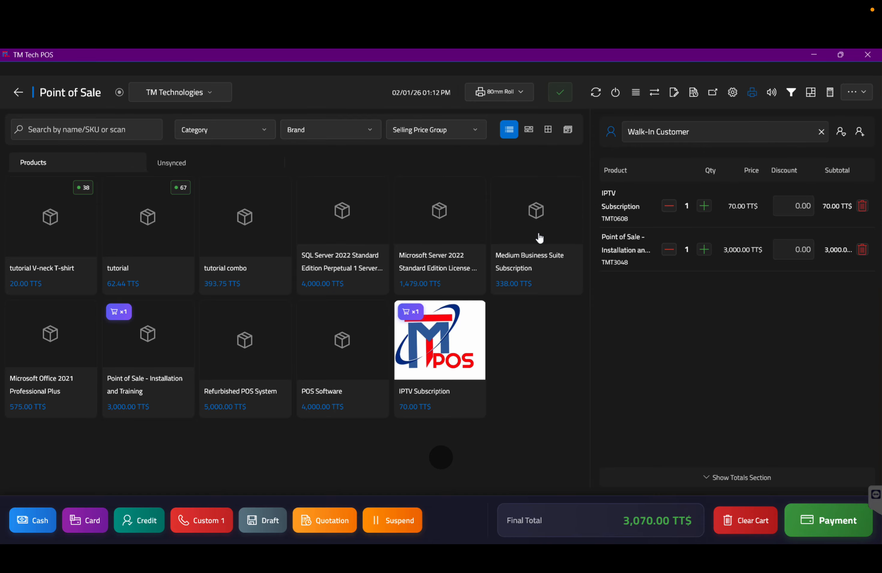
left_click(710, 93)
mouse_move(536, 570)
mouse_move(457, 547)
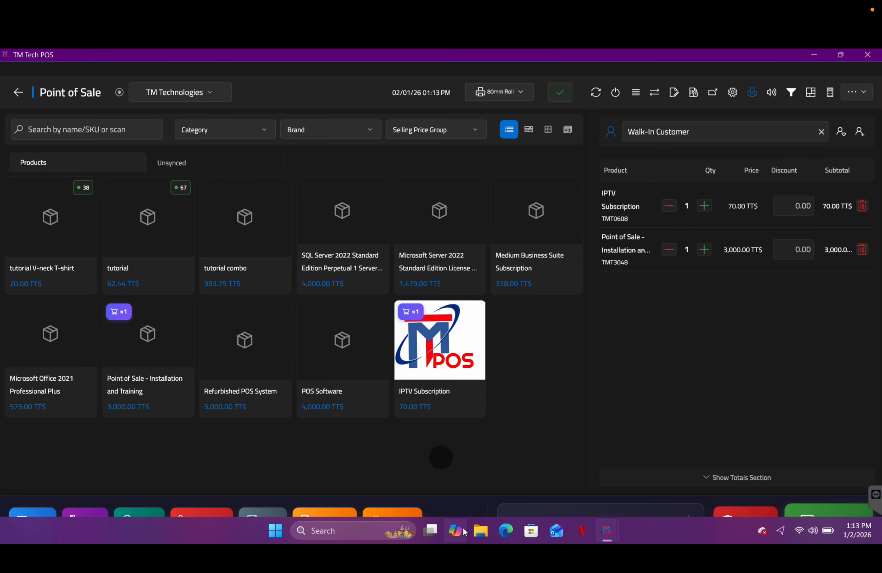
mouse_move(606, 536)
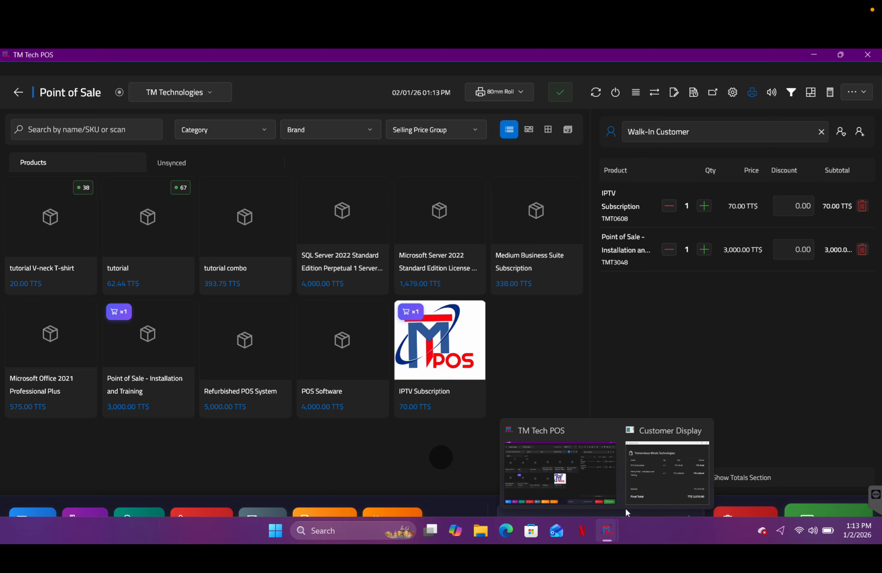
left_click(671, 472)
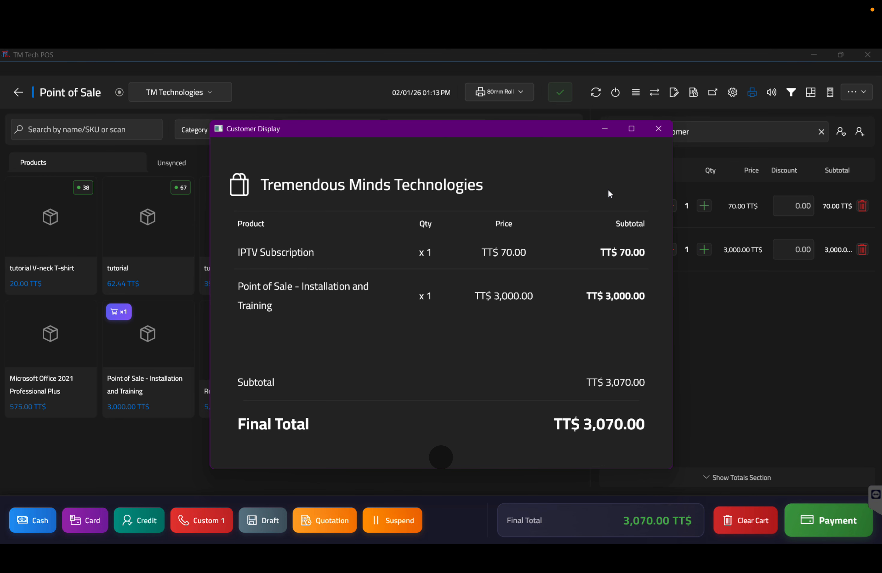
left_click(658, 129)
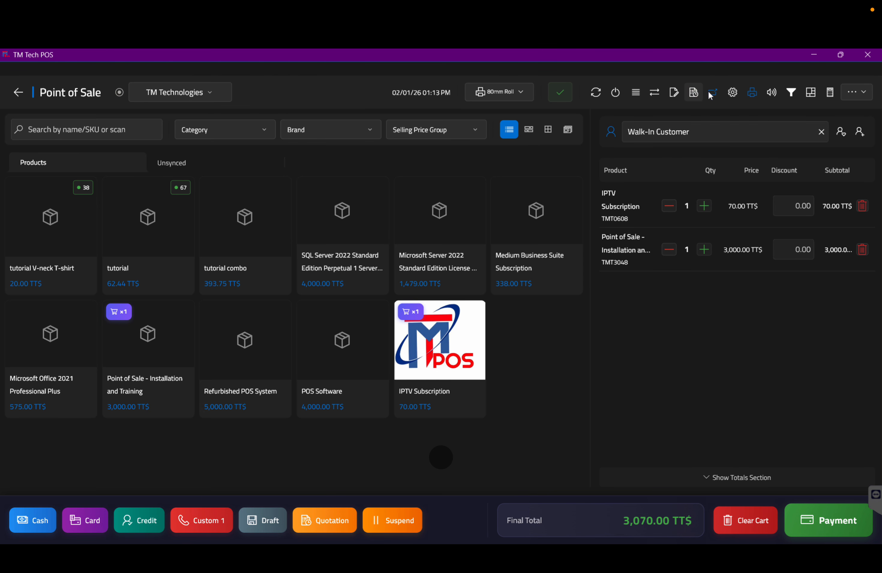
- Review the available receipt printers in the printer settings, keep POS-80C (desktop) selected, and cancel without saving
left_click(732, 93)
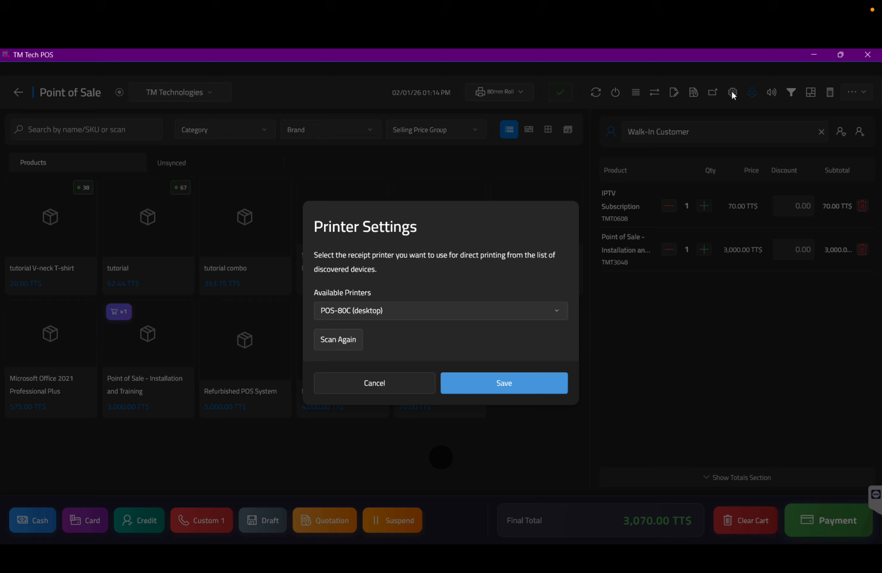
left_click(482, 313)
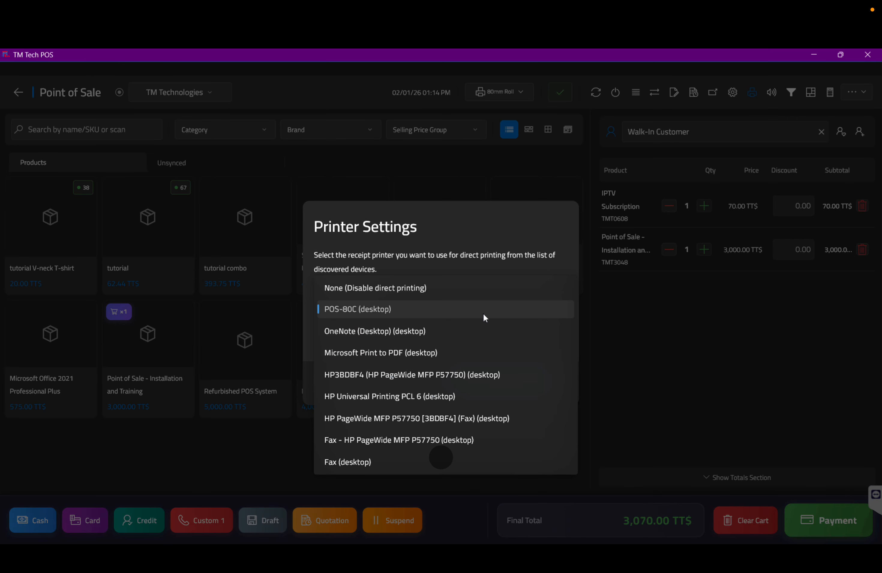
left_click(499, 263)
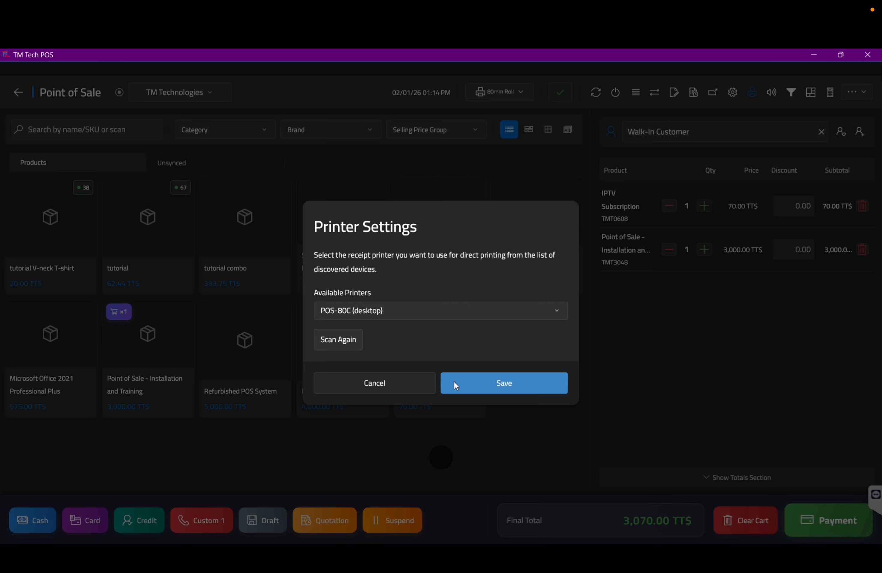
left_click(405, 385)
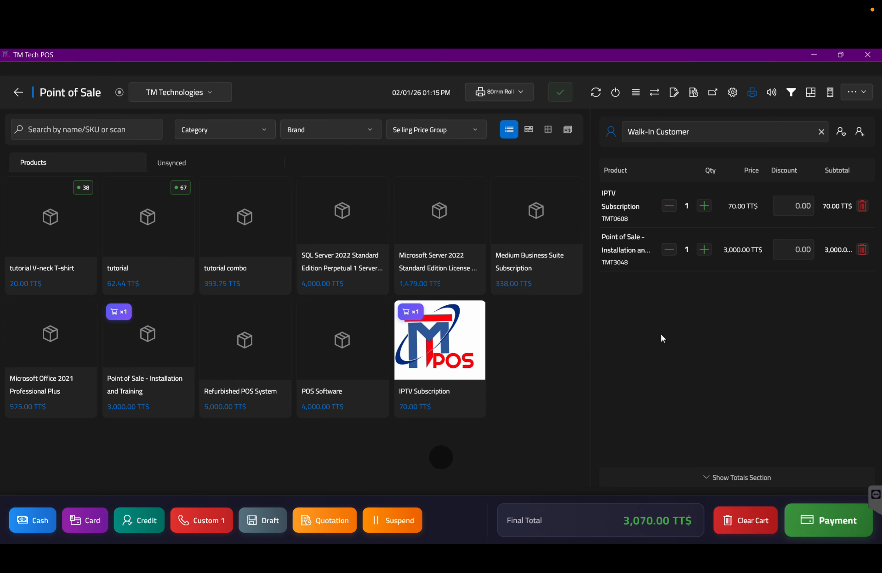
- Add IPTV Subscription once with sound muted and once with sound on, bringing its quantity to 3, and leave the sound muted
left_click(773, 95)
left_click(451, 361)
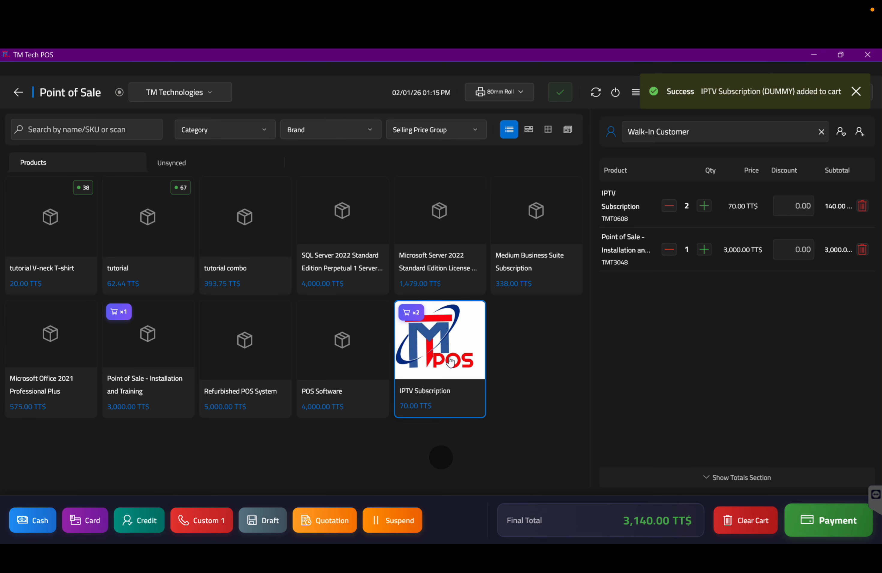
left_click(772, 93)
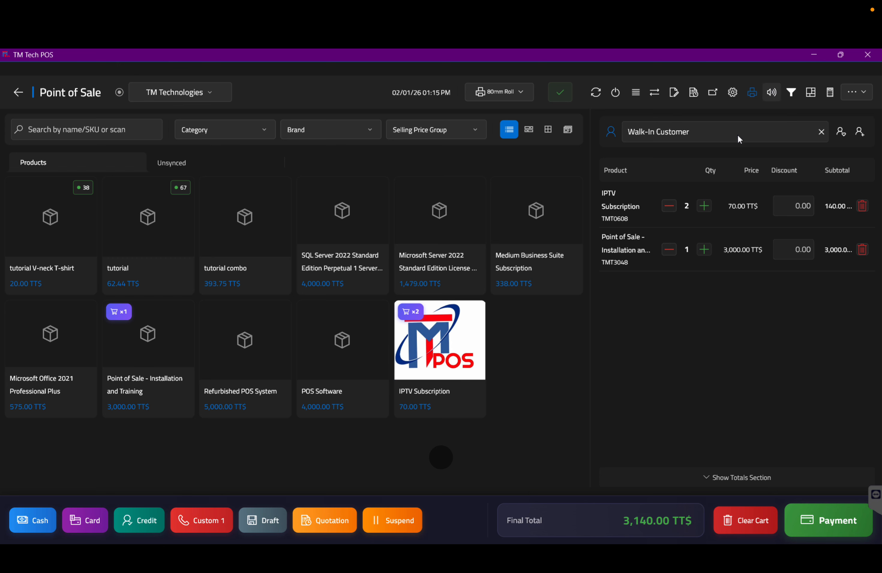
left_click(455, 342)
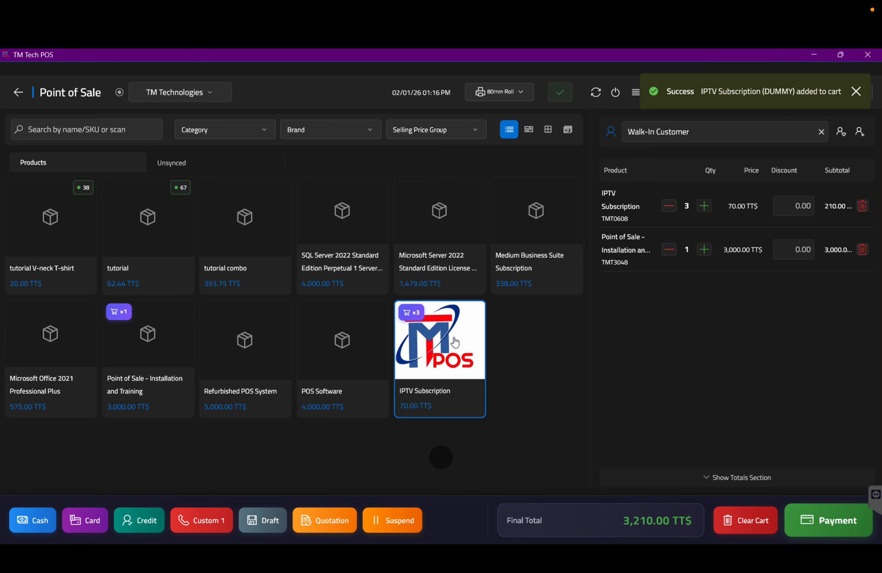
left_click(767, 90)
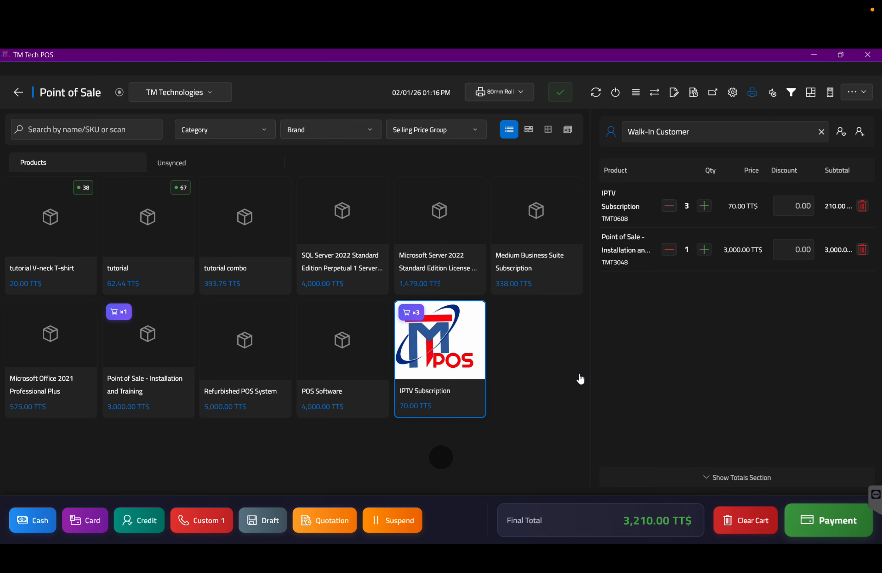
- Compare the product grid with out-of-stock items shown and hidden, and leave them hidden
left_click(791, 93)
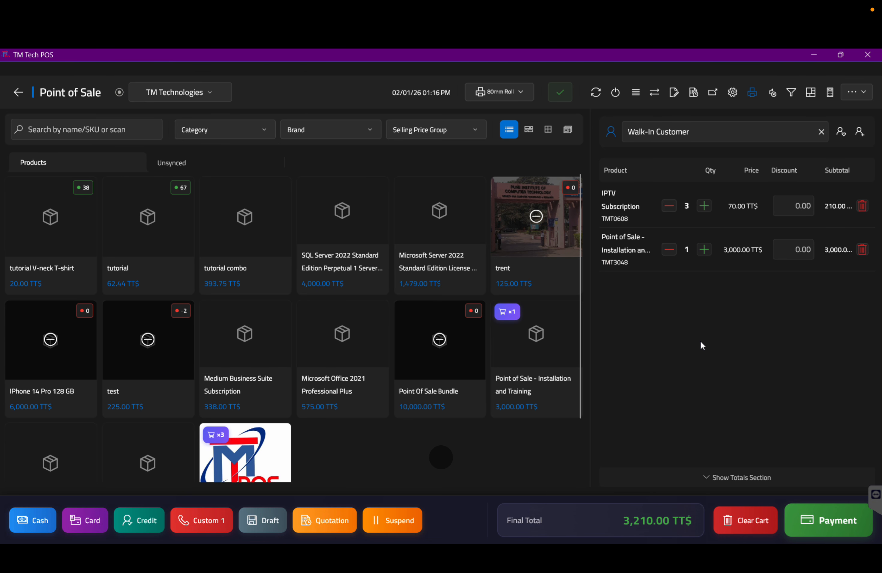
left_click(789, 96)
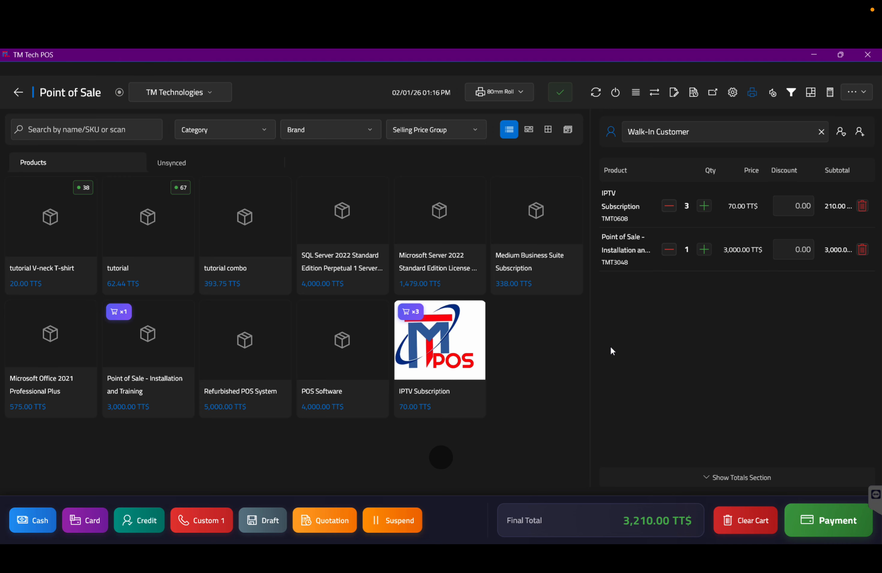
left_click(792, 94)
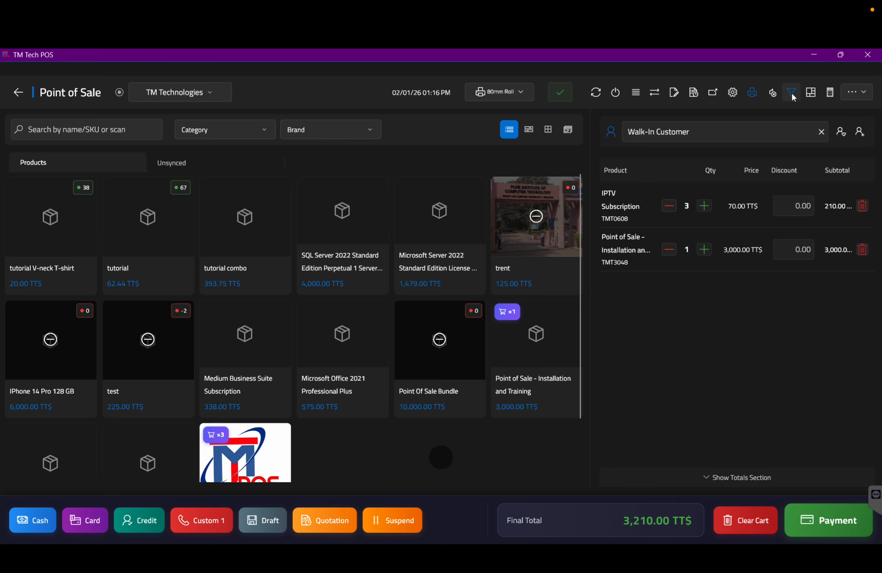
left_click(792, 94)
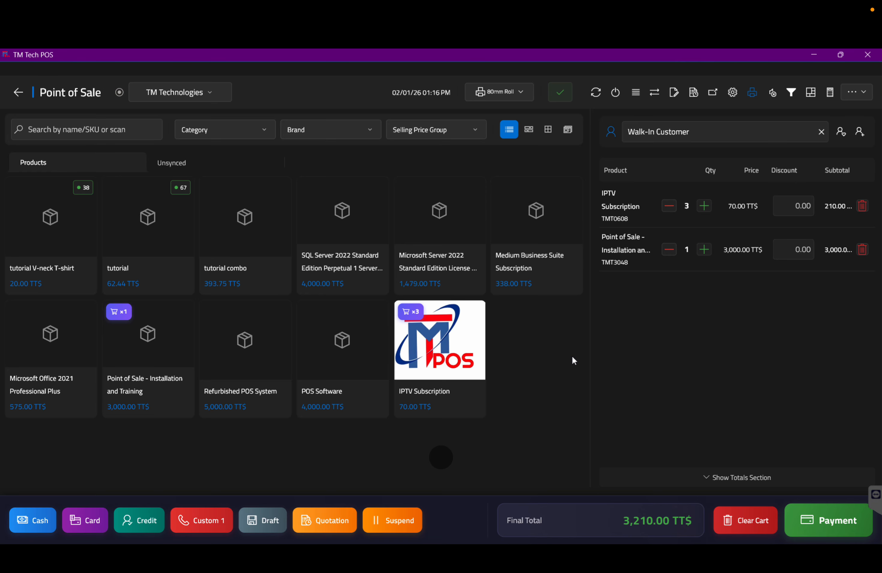
- Review the current shift details, and work out 12 + 3 in the built-in calculator before closing it
left_click(811, 94)
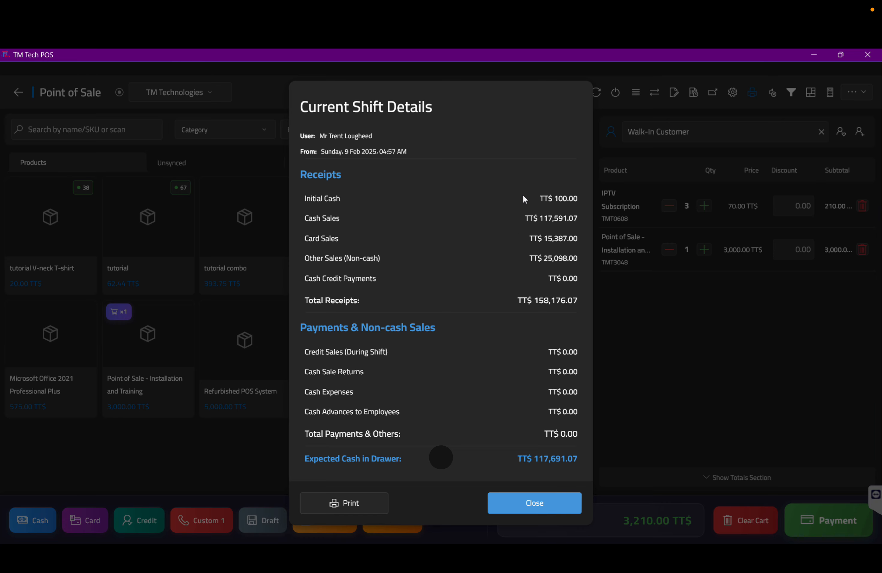
left_click(544, 502)
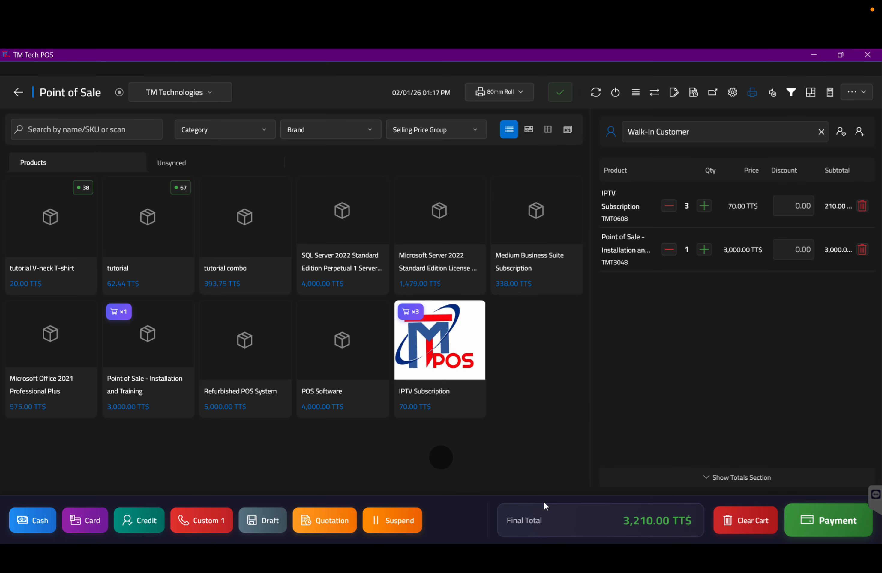
left_click(830, 92)
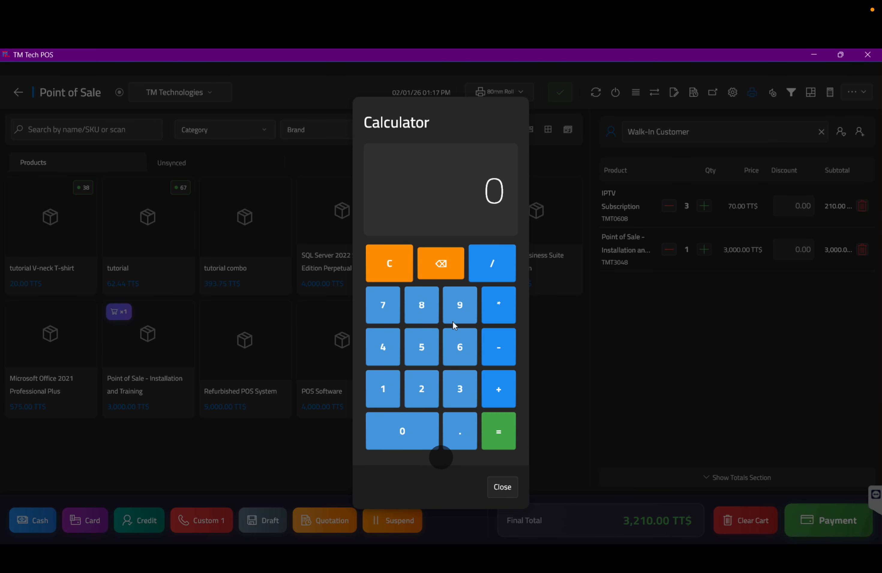
left_click(394, 394)
left_click(419, 389)
left_click(470, 390)
left_click(501, 429)
left_click(507, 486)
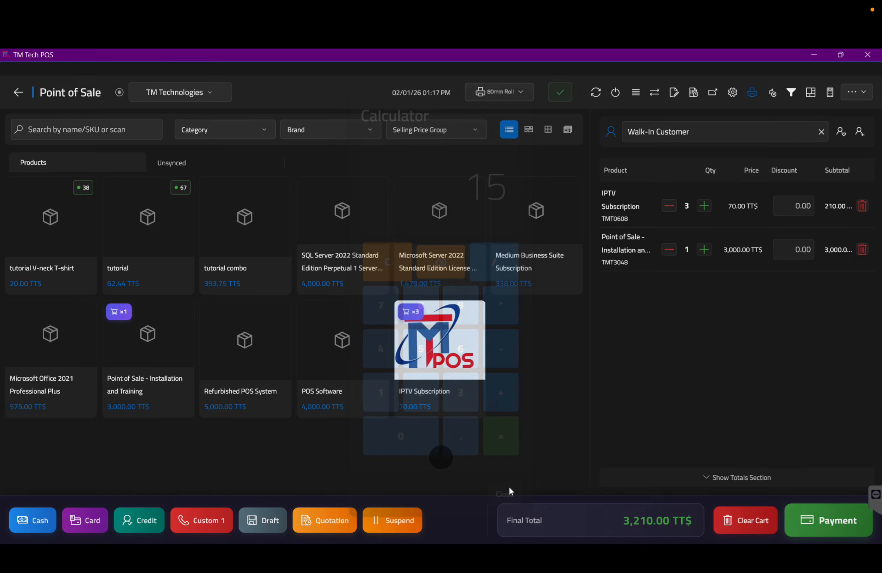
- Examine the new expense form, including amount, category, beneficiary, payment methods and notes, keep Cash as the method, and cancel it
left_click(864, 95)
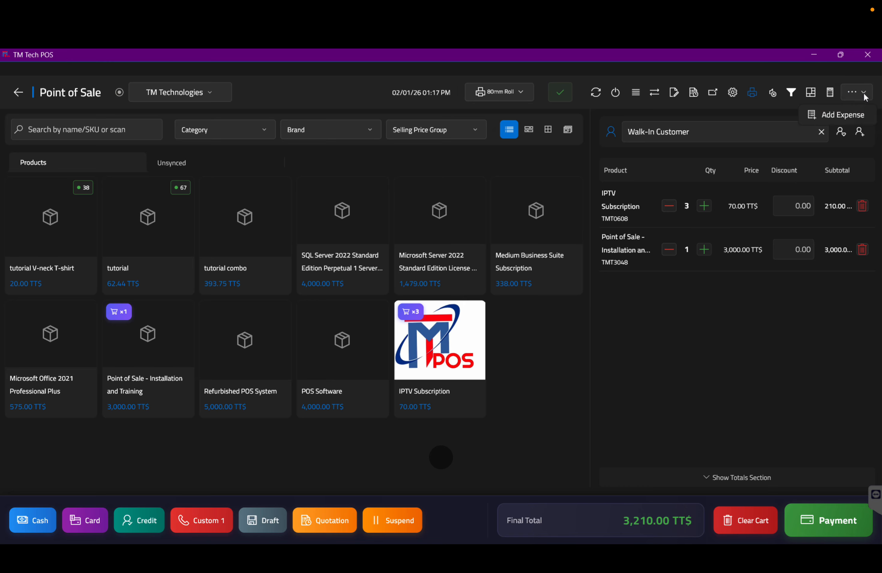
left_click(833, 111)
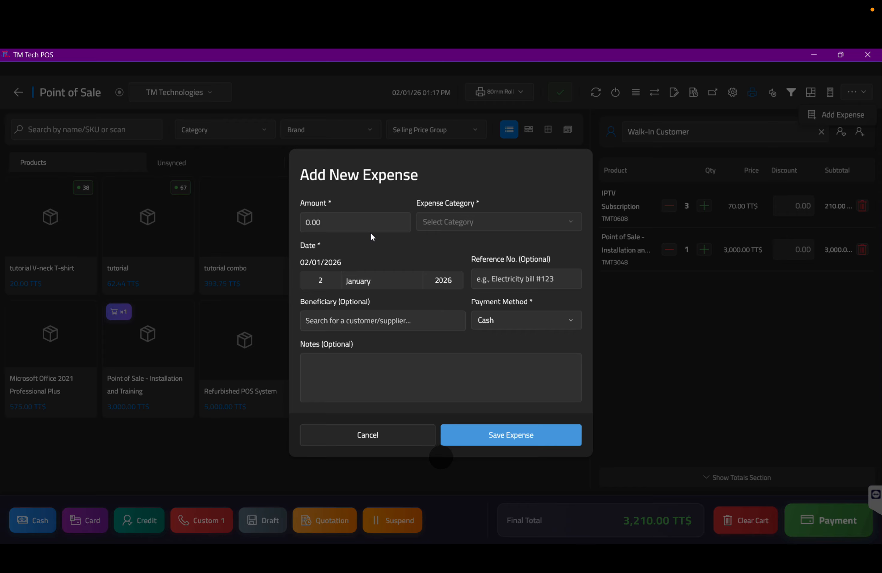
left_click(355, 221)
left_click(450, 218)
left_click(373, 319)
left_click(538, 320)
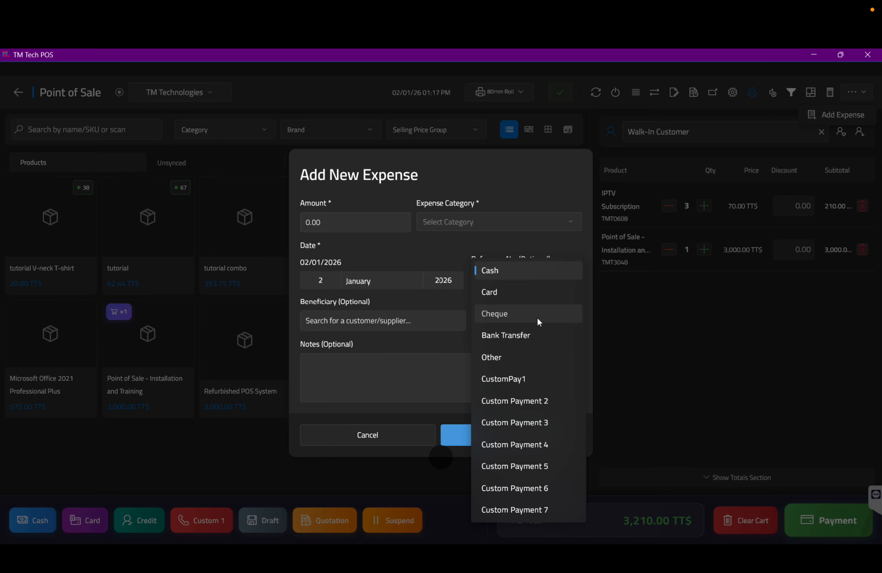
left_click(532, 271)
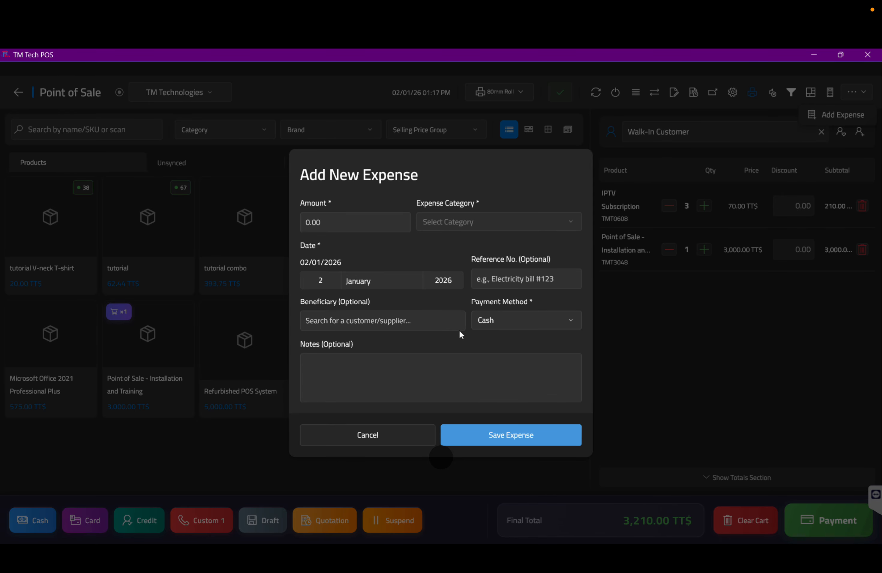
left_click(319, 370)
left_click(395, 437)
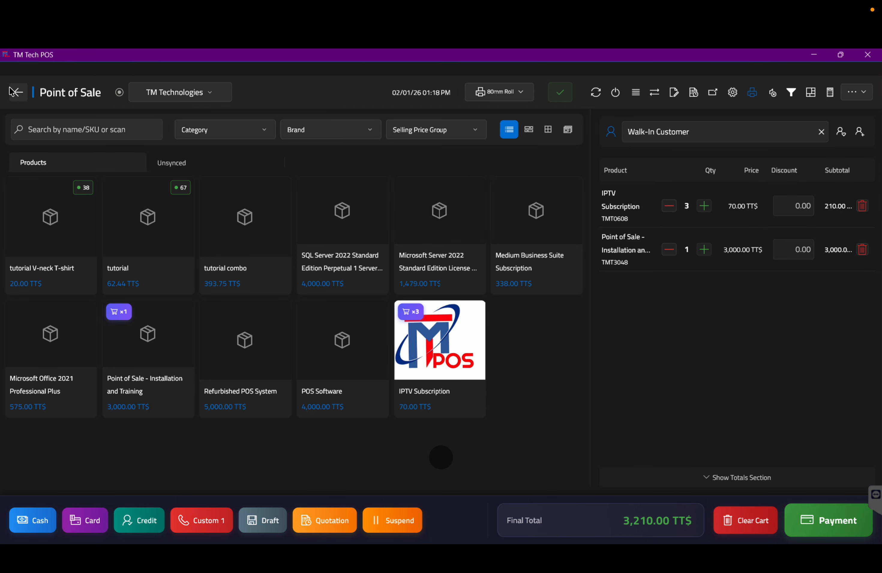
- Look over the main navigation from the product list, collapse the Inventory and Product Stock groups, and return to the point of sale screen
left_click(25, 95)
scroll(62, 451, "down", 4)
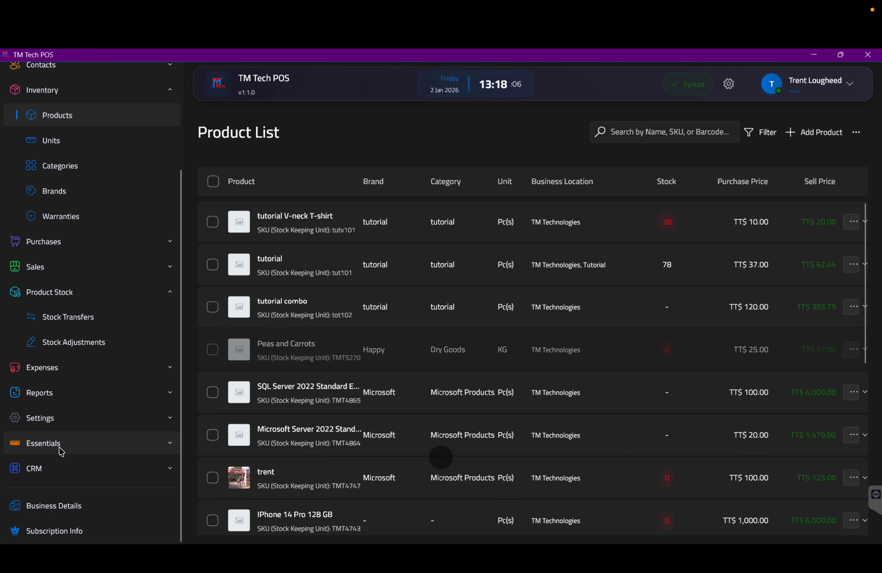
scroll(62, 452, "up", 4)
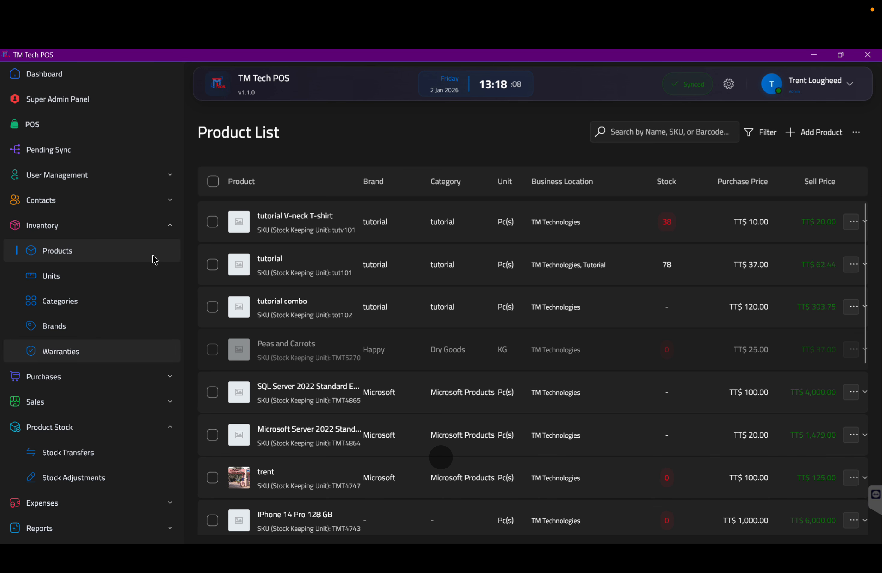
left_click(170, 225)
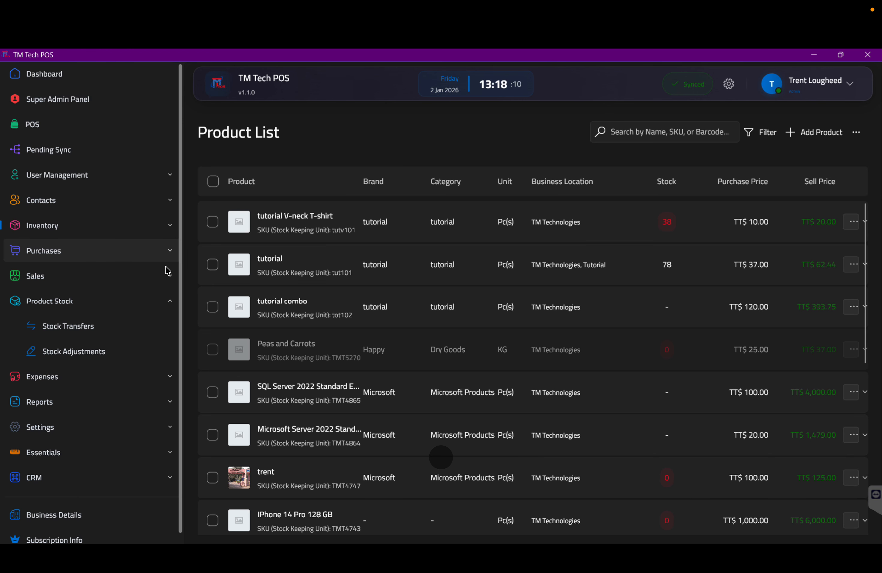
left_click(170, 300)
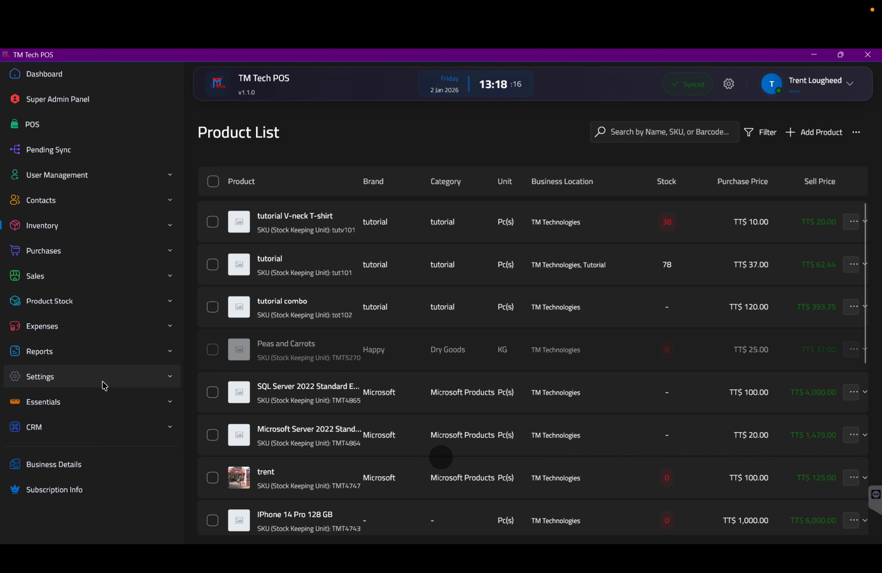
left_click(60, 123)
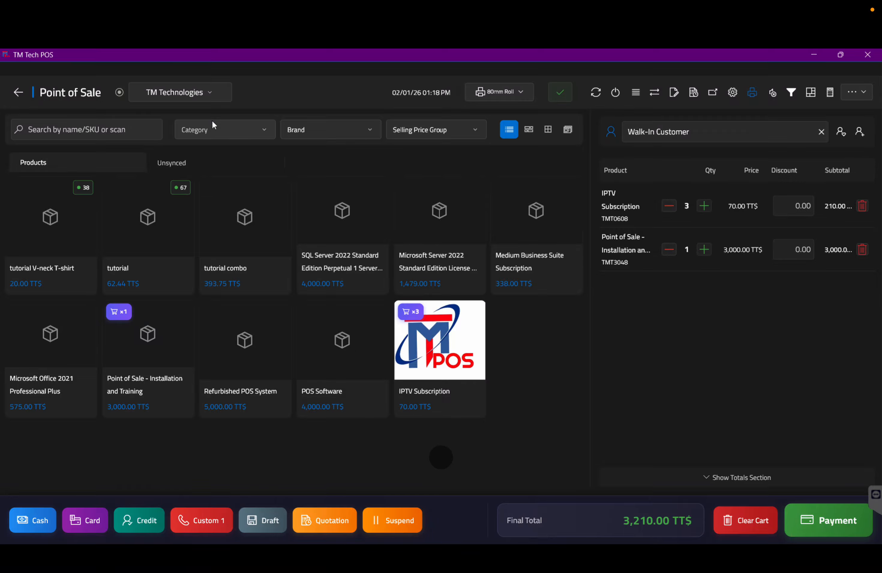
- Filter the products by the Microsoft Products, Services and tutorial categories in turn, and reset the category filter to All
left_click(256, 129)
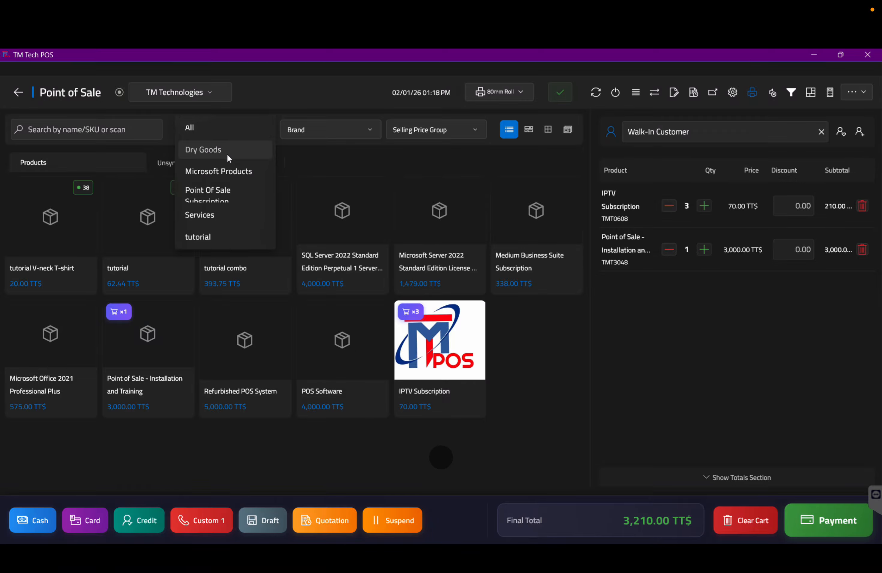
left_click(209, 172)
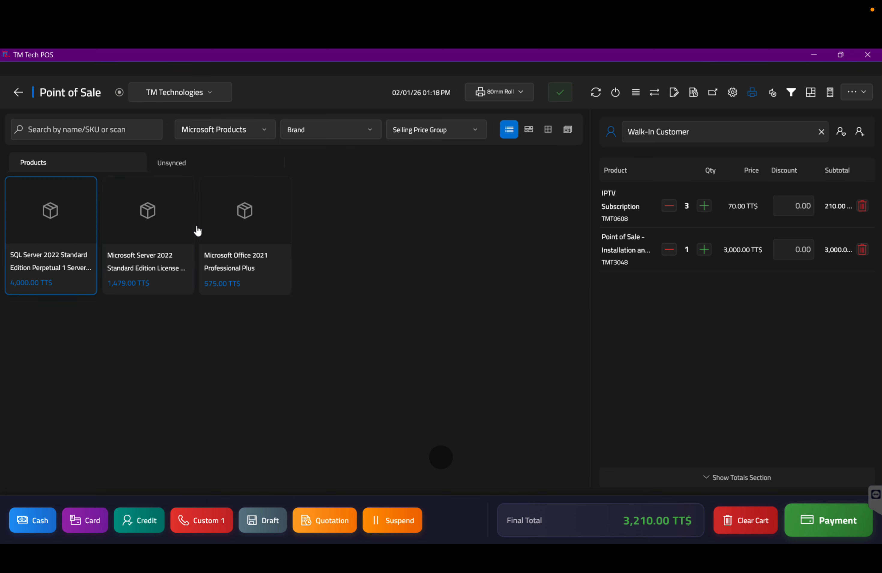
left_click(260, 137)
left_click(225, 171)
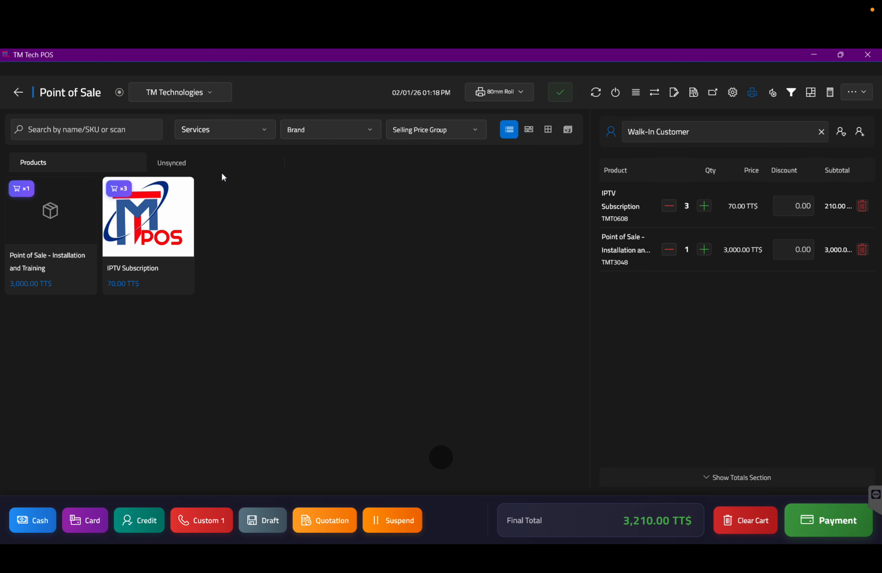
left_click(250, 136)
left_click(224, 181)
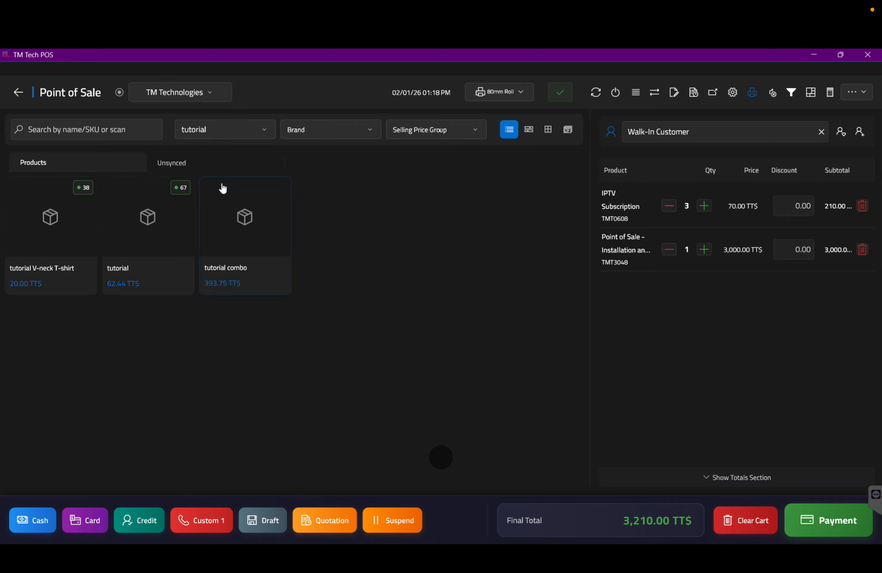
left_click(251, 129)
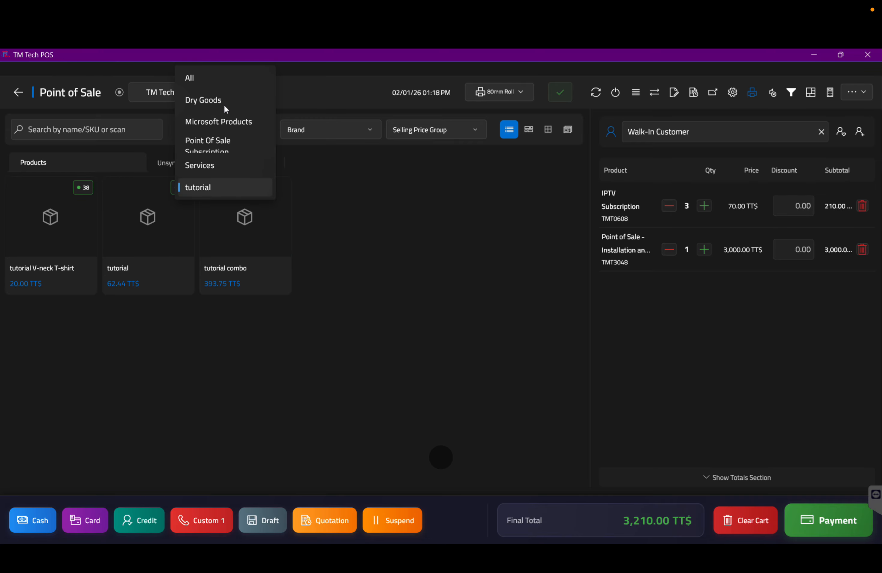
left_click(217, 81)
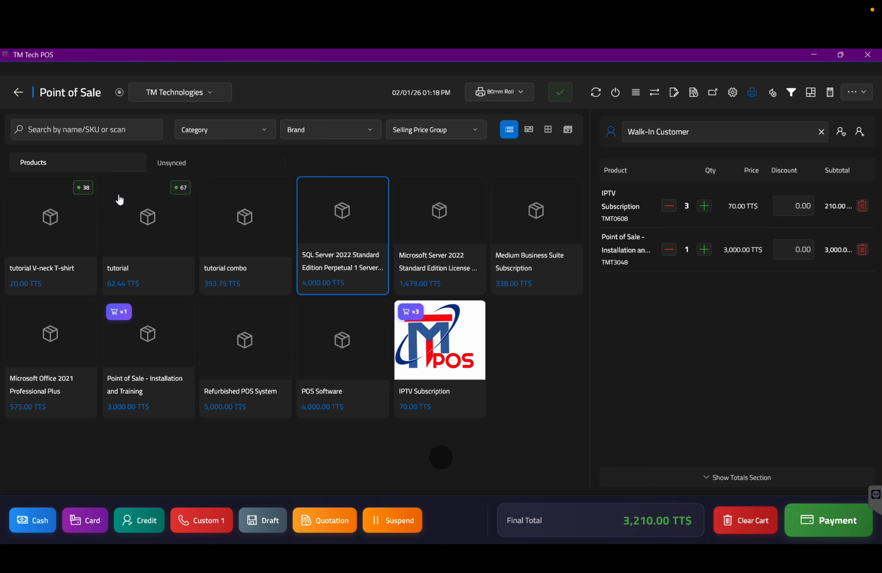
- Check the unsynced invoices, return to the product list, and make the name/SKU search ready for entry
left_click(184, 163)
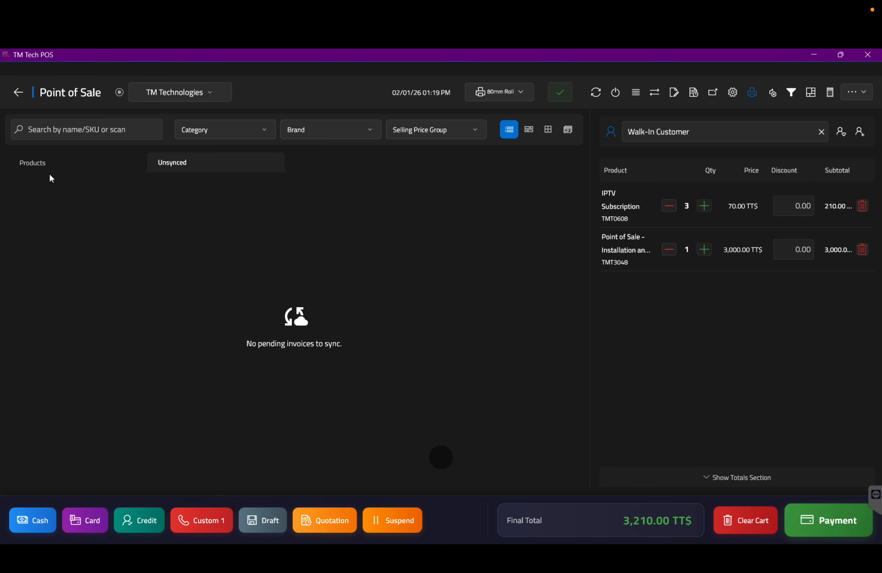
left_click(62, 165)
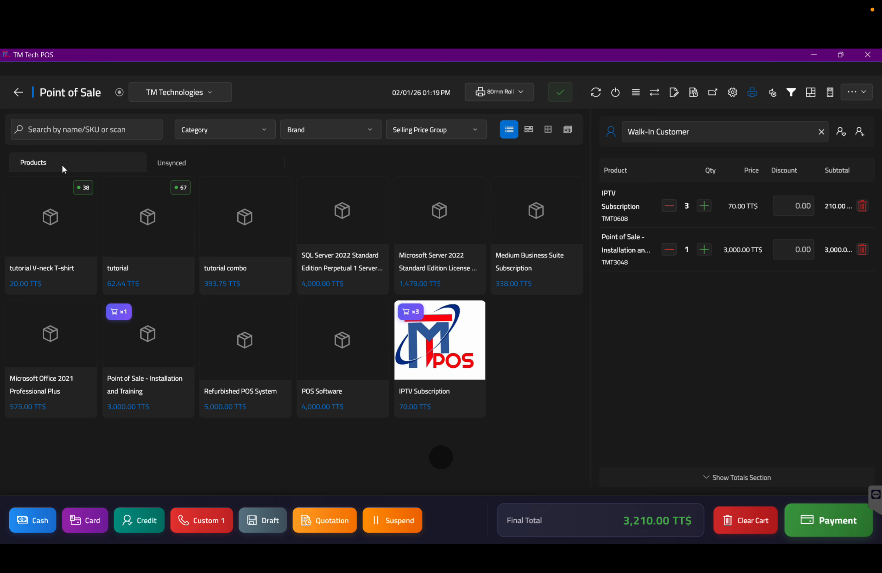
left_click(56, 128)
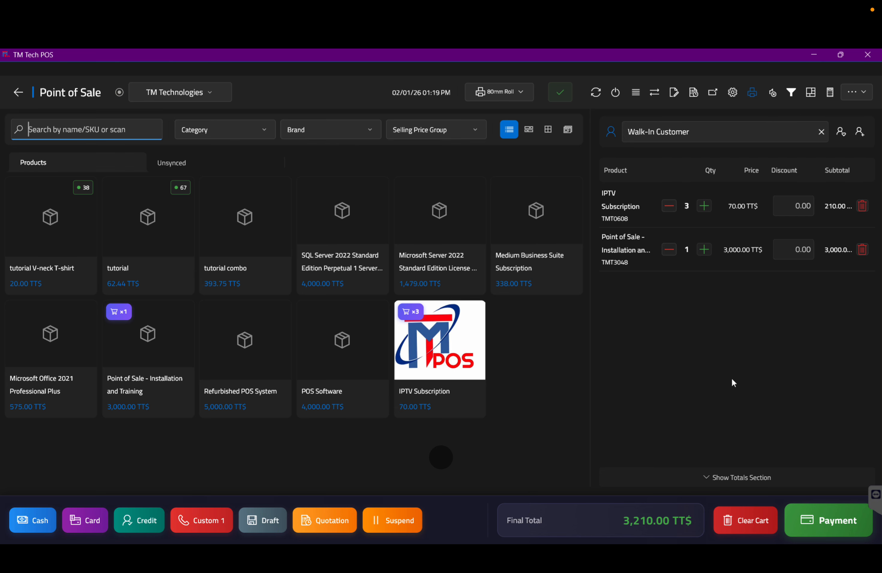
- Filter the products by the Microsoft brand, reset the brand filter to All, and view the selling price group options
left_click(364, 127)
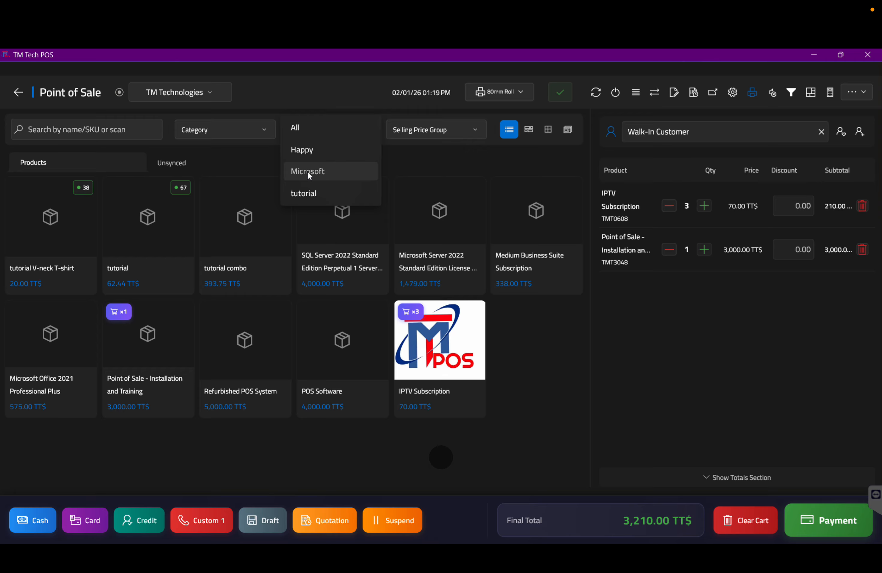
left_click(307, 171)
left_click(356, 126)
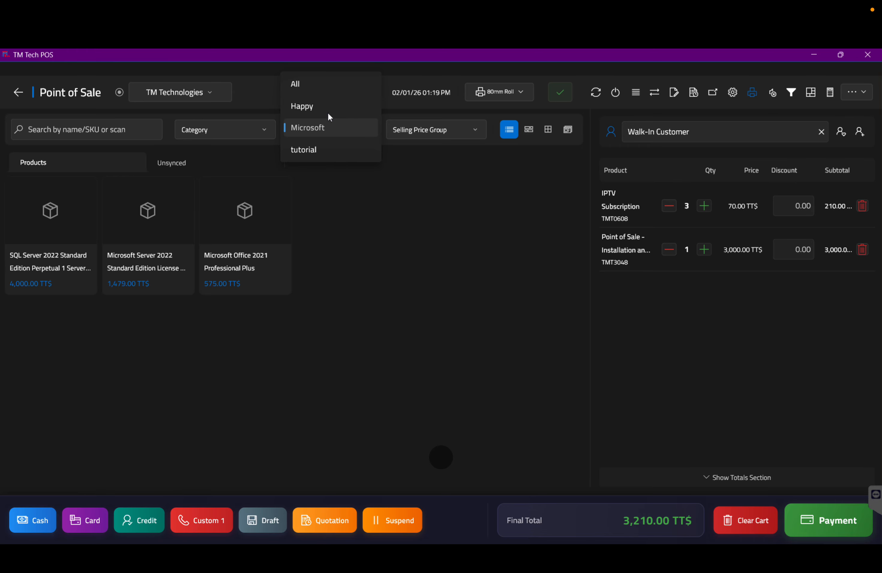
left_click(328, 89)
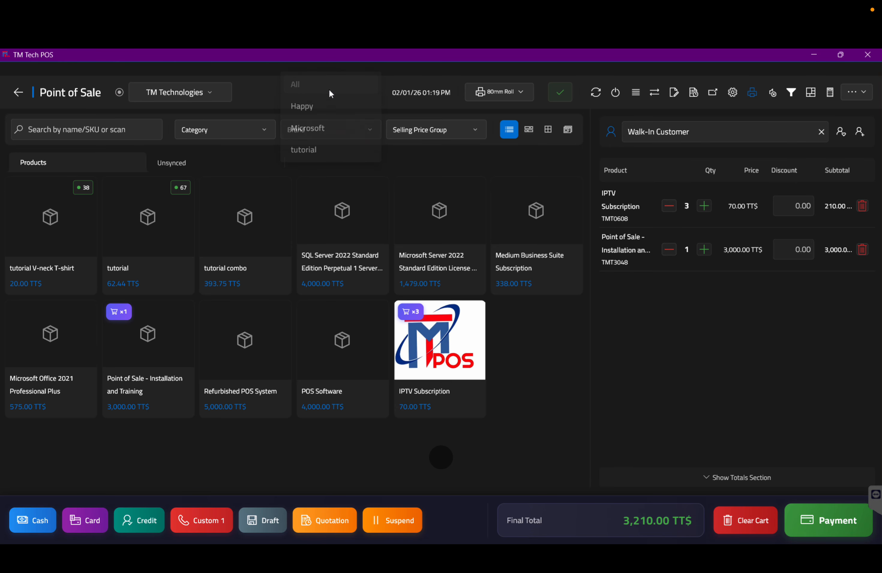
left_click(440, 133)
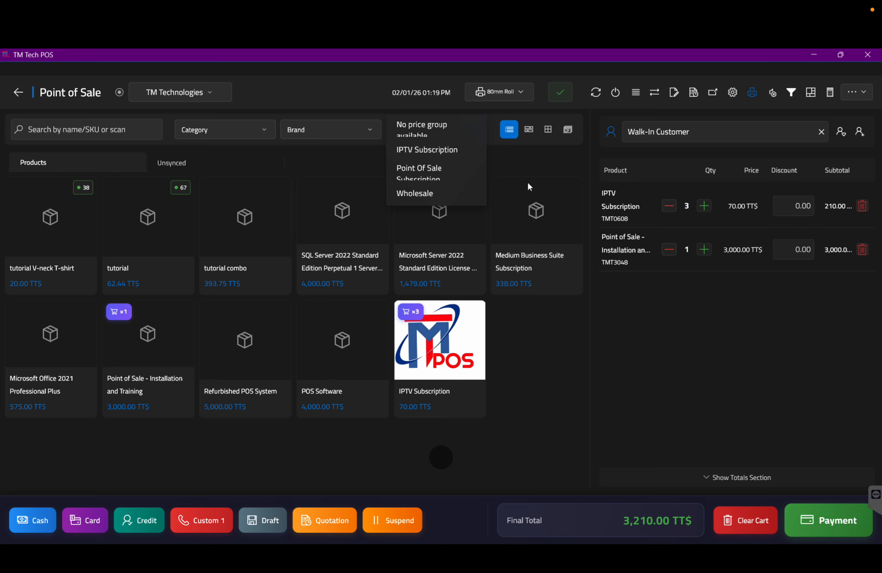
left_click(530, 174)
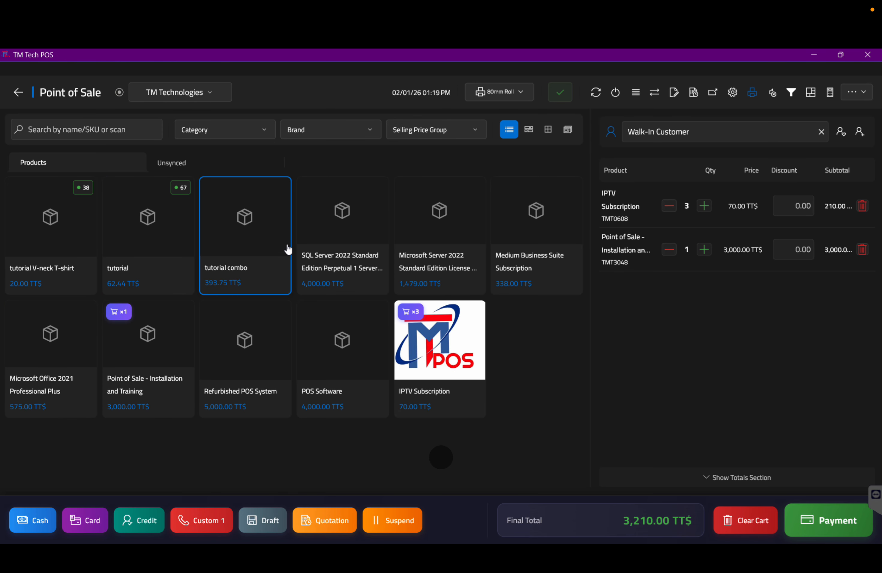
- Try each of the alternative product display layouts, look through the products, and return to the original smallest-card layout
left_click(528, 129)
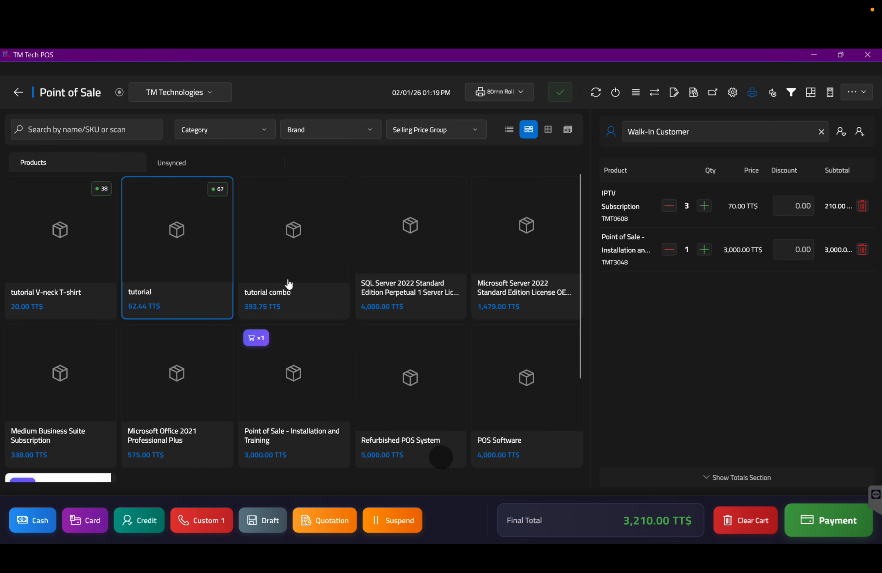
left_click(547, 129)
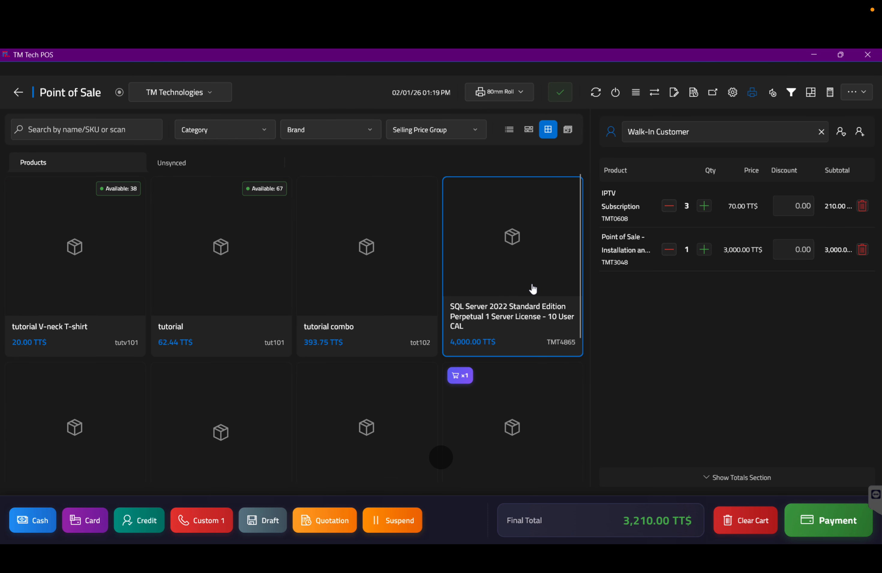
left_click(568, 130)
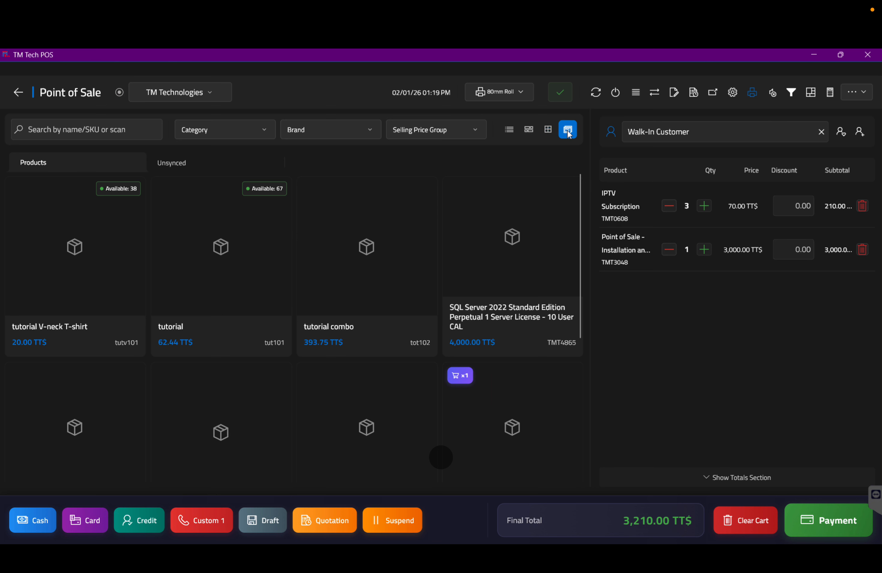
scroll(238, 311, "down", 4)
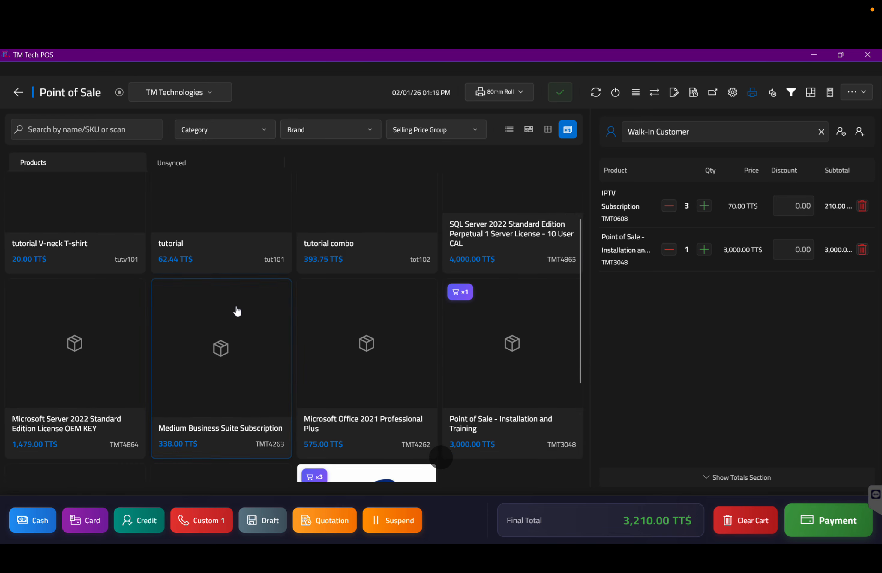
scroll(238, 312, "up", 4)
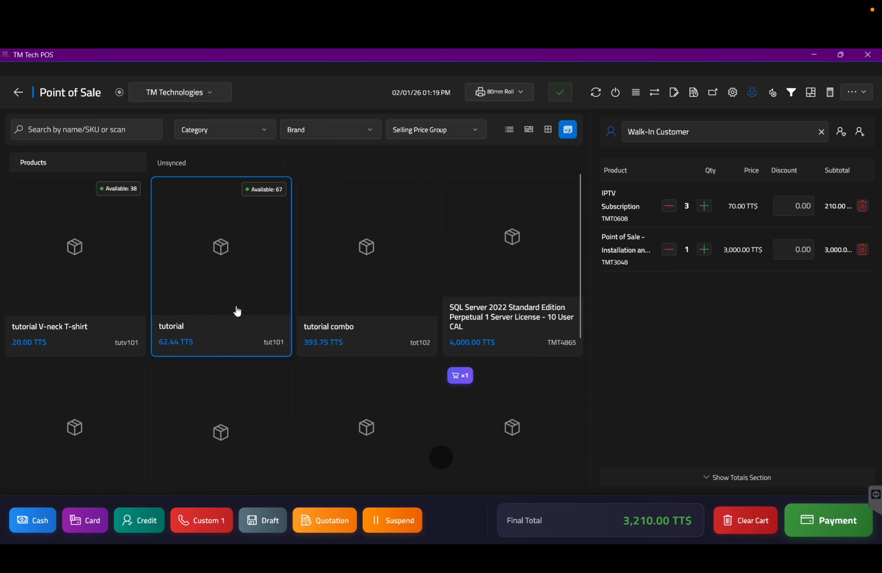
left_click(513, 131)
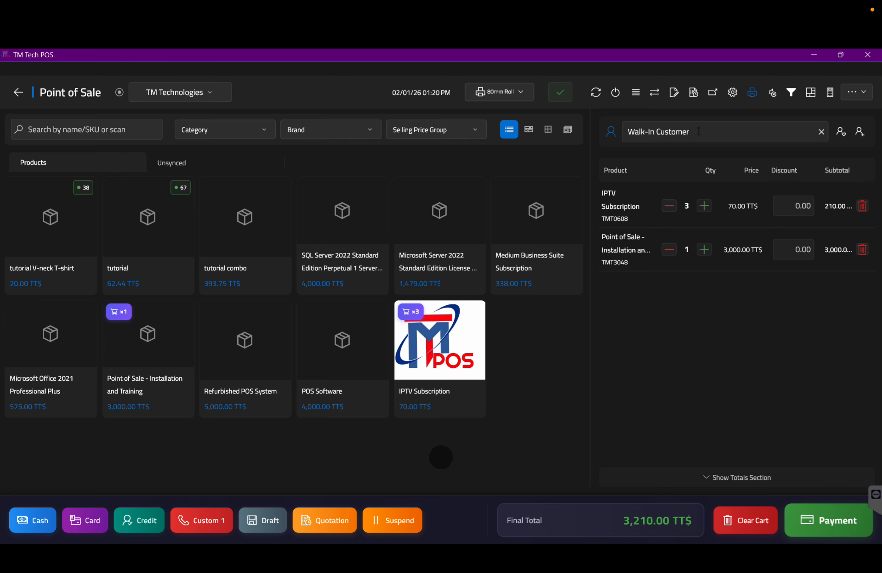
- Replace Walk-In Customer with an existing customer found by entering part of the customer's name in the customer search
left_click(794, 134)
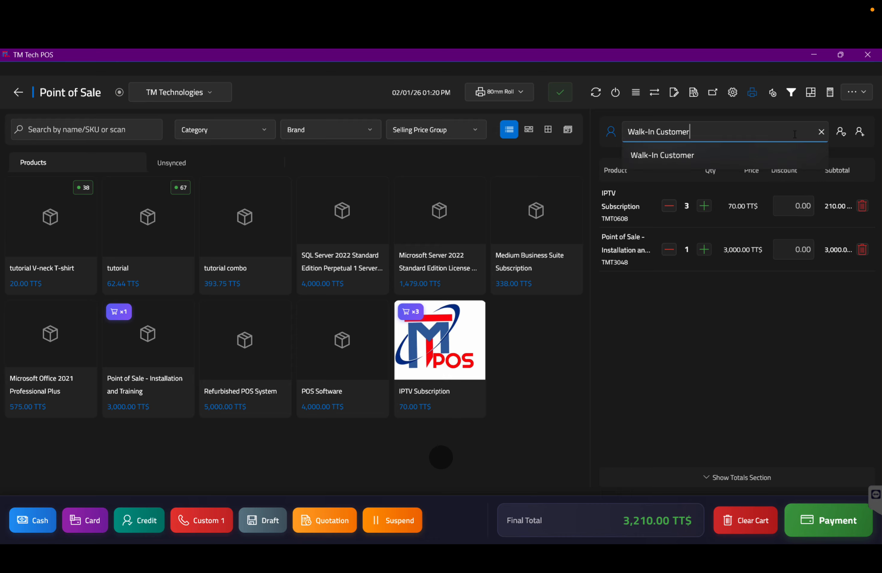
type("tes")
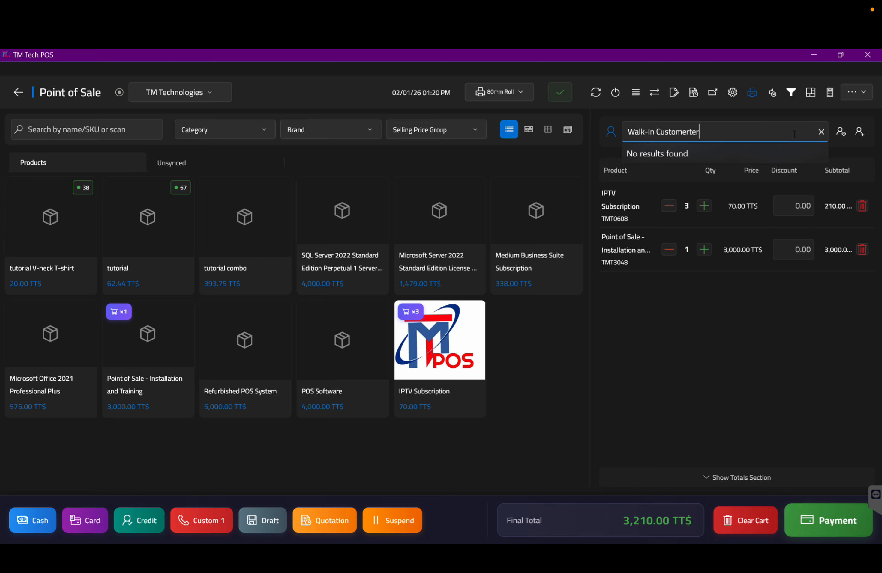
key("BackSpace")
key("BackSpace")
key("BackSpace")
key("BackSpace")
key("BackSpace")
key("BackSpace")
key("BackSpace")
key("BackSpace")
key("BackSpace")
key("BackSpace")
key("BackSpace")
key("BackSpace")
key("BackSpace")
key("BackSpace")
key("BackSpace")
key("BackSpace")
key("BackSpace")
key("BackSpace")
key("BackSpace")
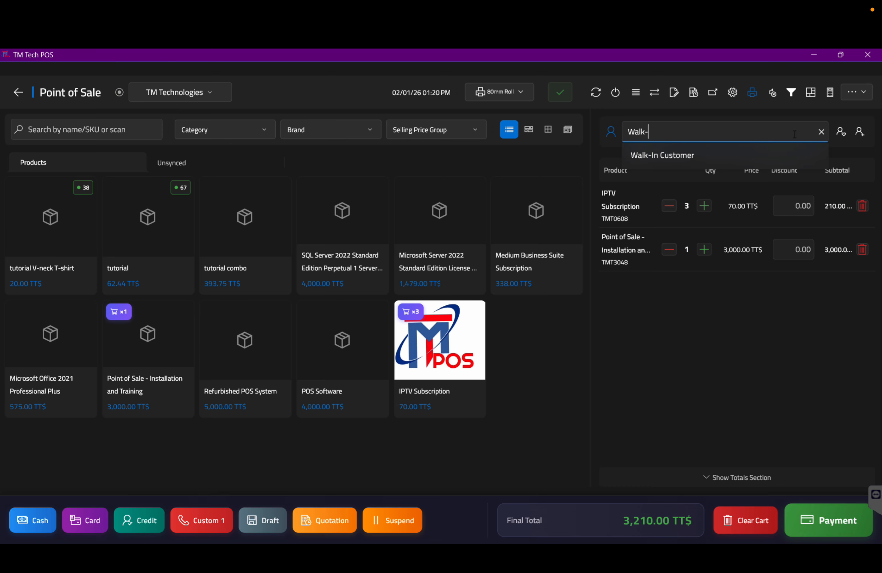
type("tre")
left_click(731, 160)
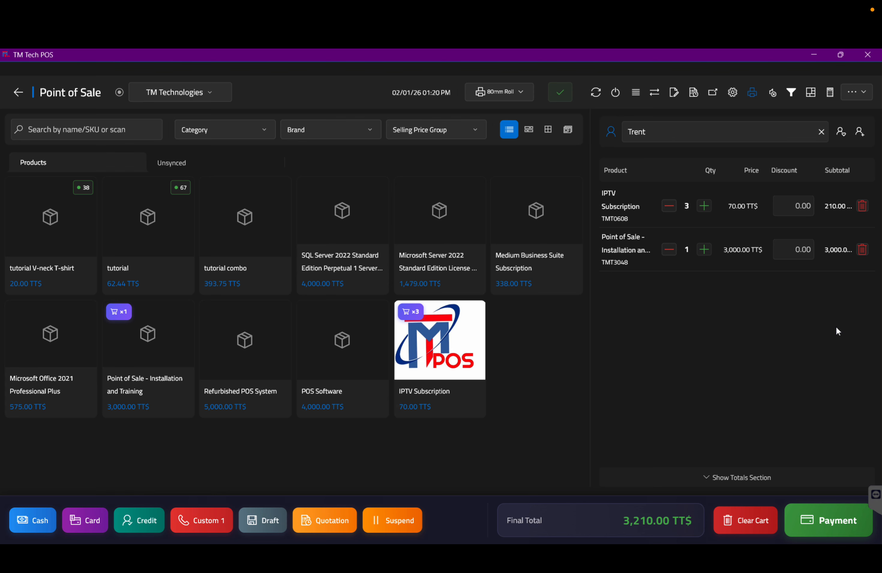
- Clear the selected customer and restore the default Walk-In Customer for the sale
left_click(842, 134)
left_click(821, 132)
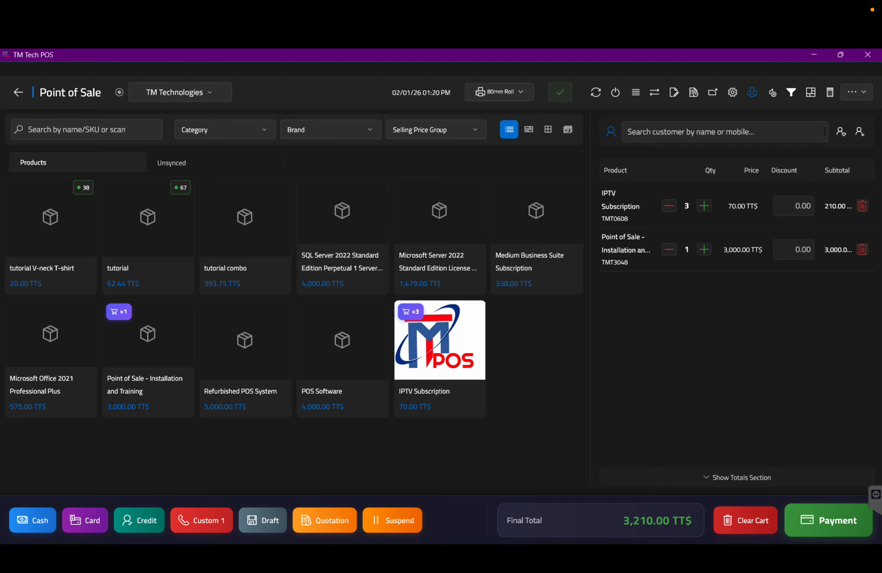
left_click(840, 131)
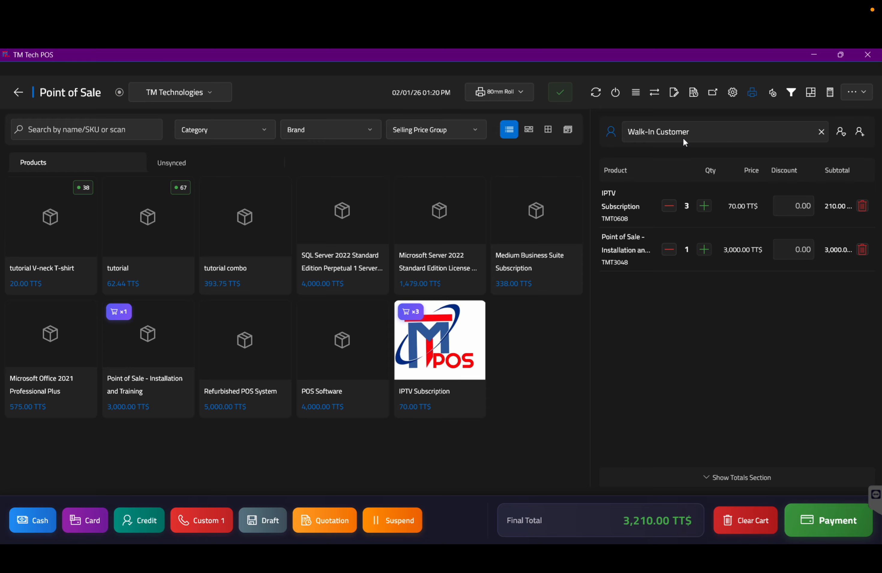
- Examine the new customer form's basic information, financial and tax, and address sections, and cancel it
left_click(860, 133)
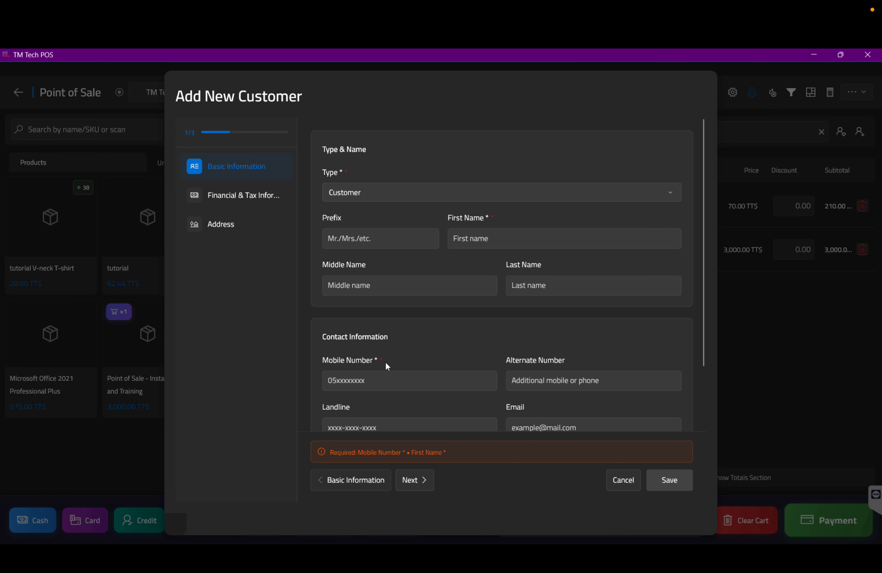
scroll(406, 353, "down", 2)
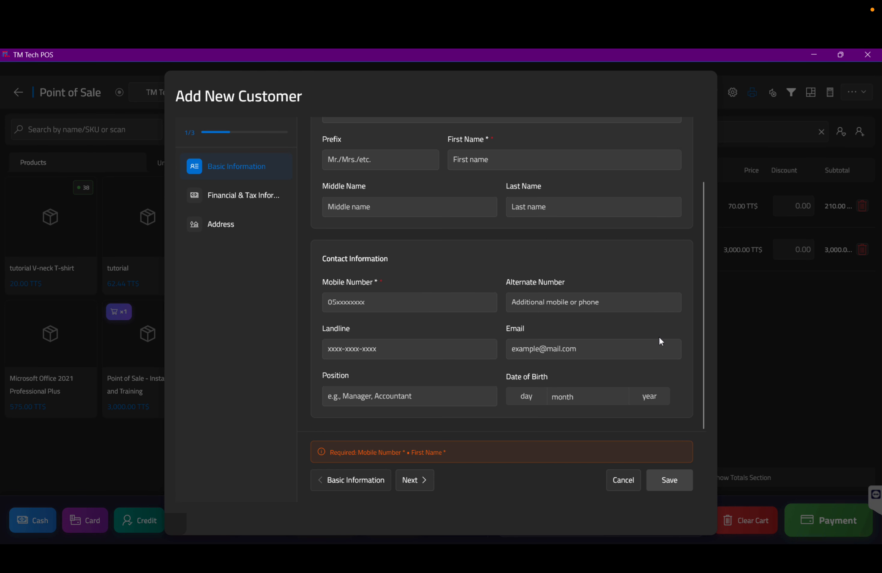
left_click(238, 201)
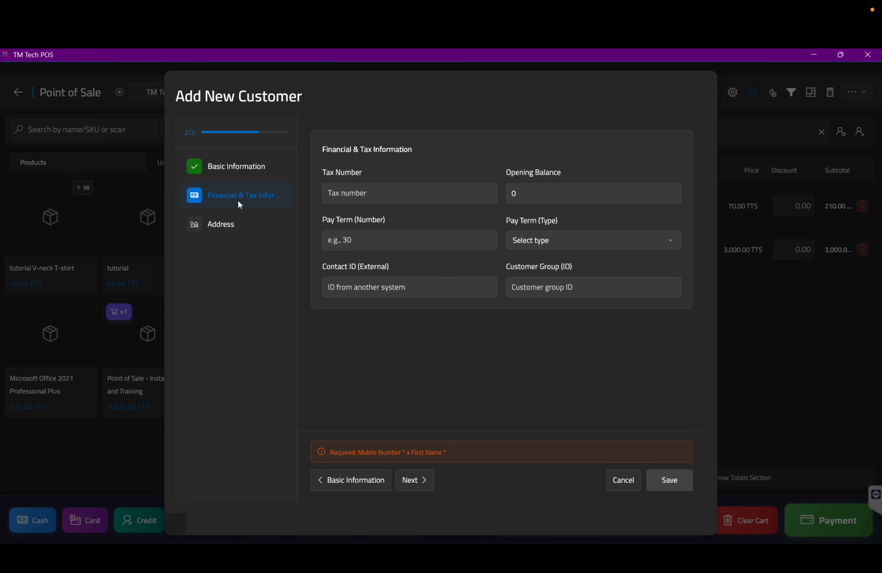
left_click(242, 235)
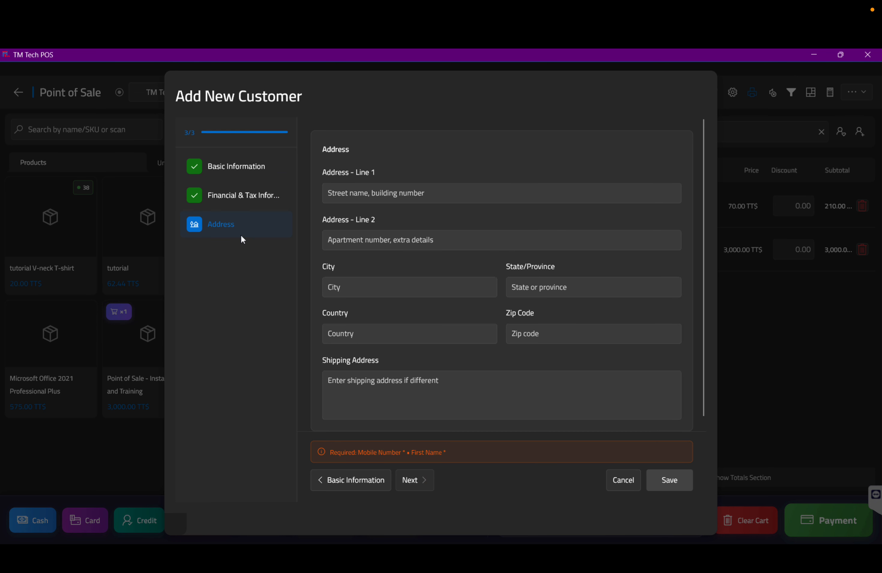
left_click(625, 481)
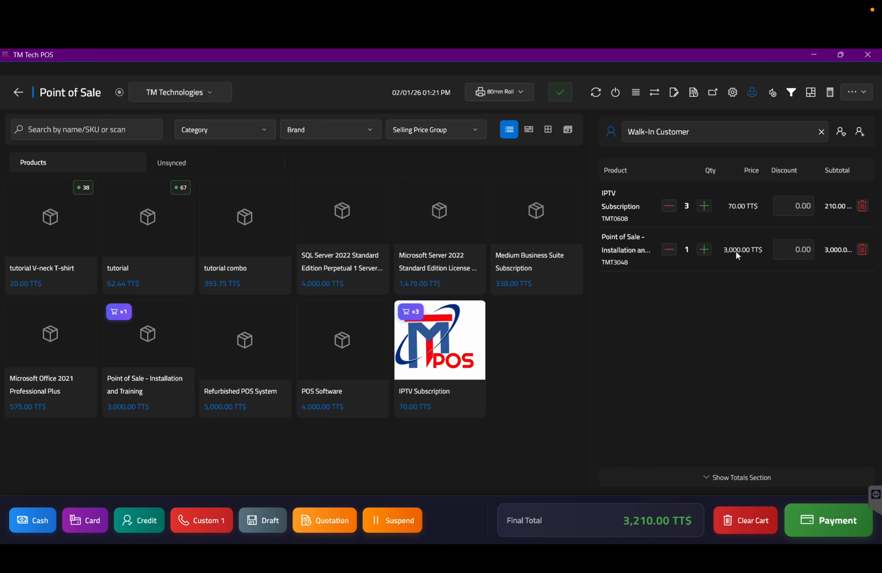
- Reduce the IPTV Subscription quantity by one, add one back from the product list, and make its discount ready for editing
left_click(671, 208)
left_click(436, 338)
left_click(809, 207)
- Leave the sale screen, check the pending sync operations, and look over the User Management and Contacts navigation groups
left_click(19, 92)
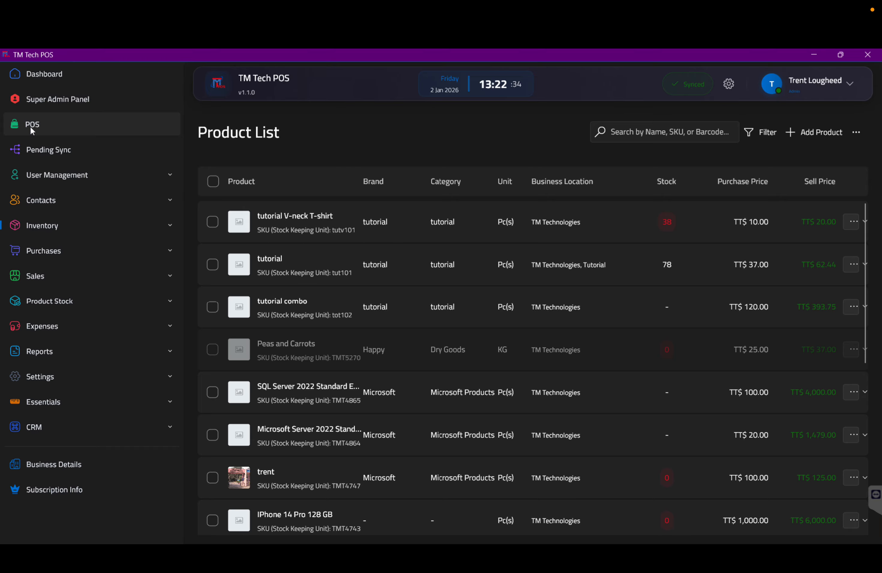
left_click(39, 149)
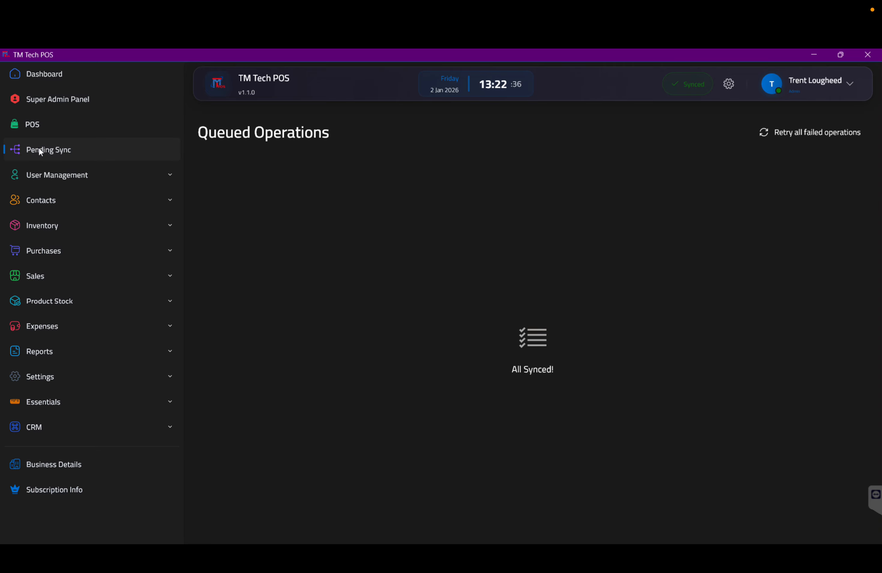
left_click(66, 175)
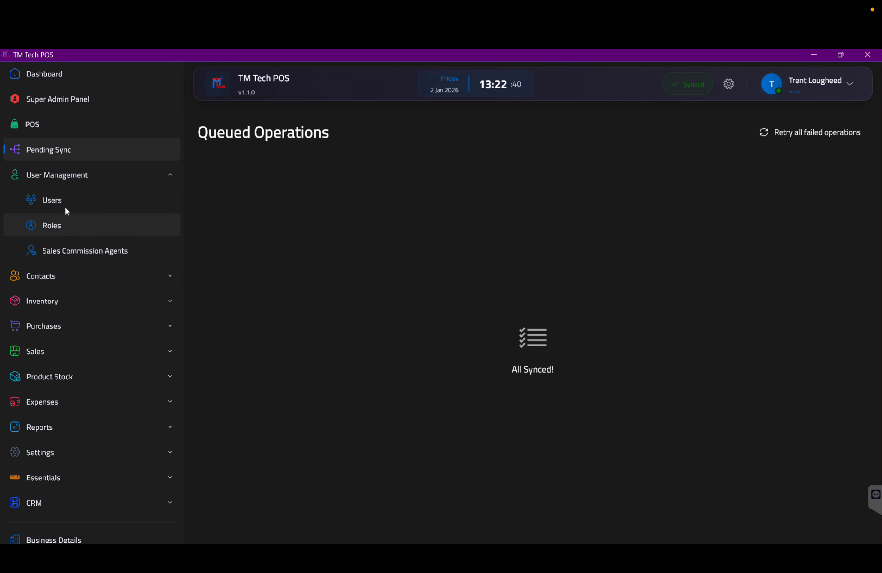
left_click(119, 174)
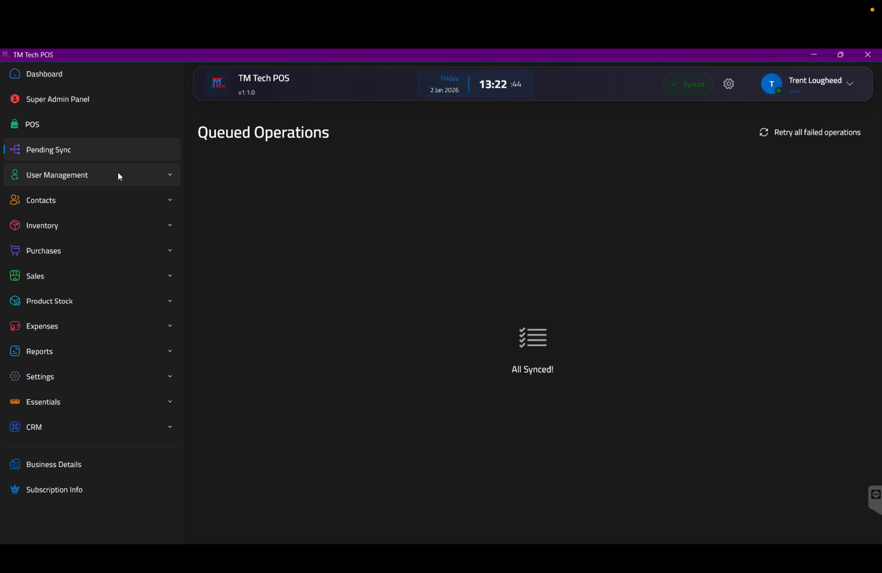
left_click(94, 208)
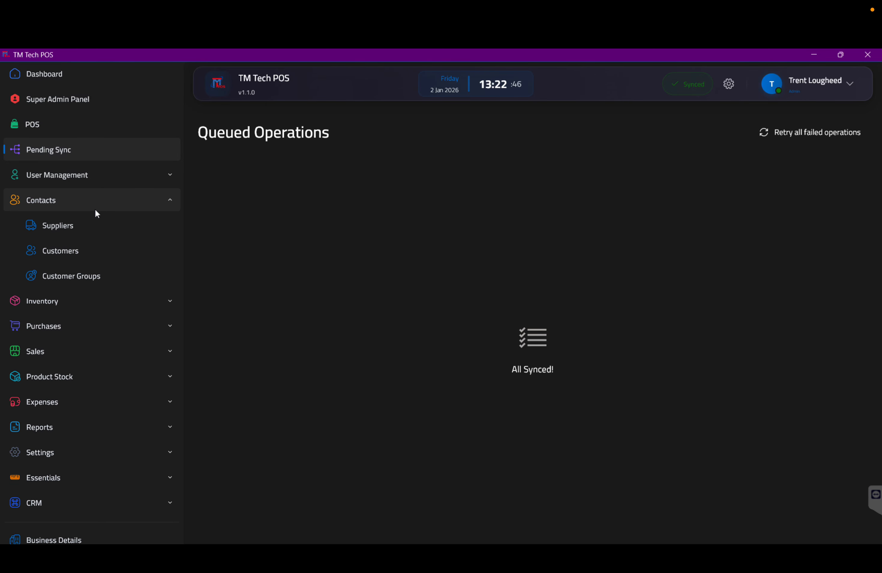
left_click(95, 210)
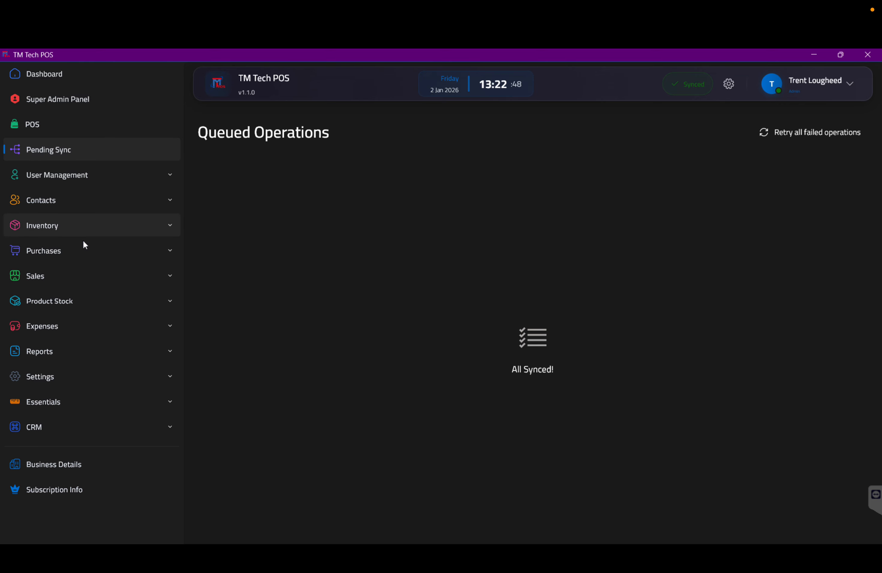
- Look over the entries of the Inventory, Purchases and Sales navigation groups, collapsing each one again
left_click(71, 228)
left_click(71, 226)
left_click(104, 254)
left_click(103, 254)
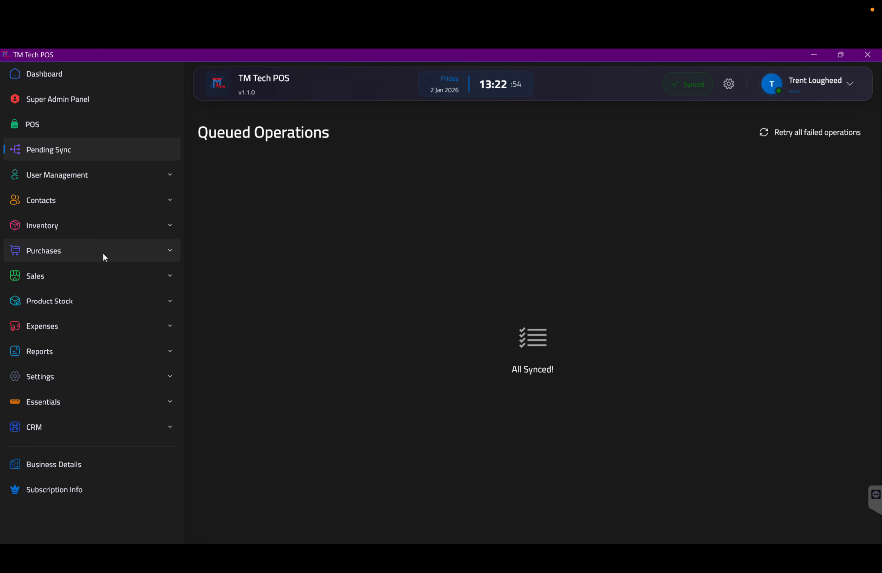
left_click(115, 281)
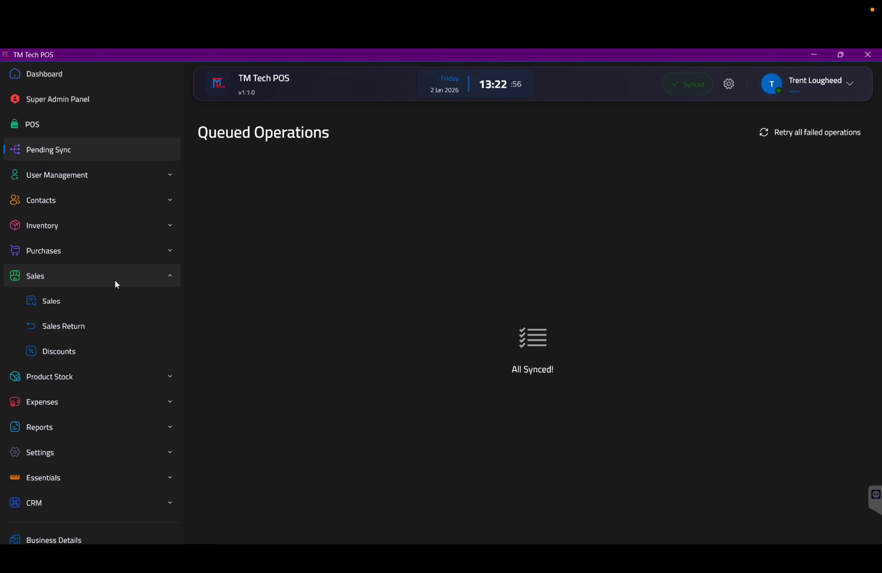
left_click(116, 281)
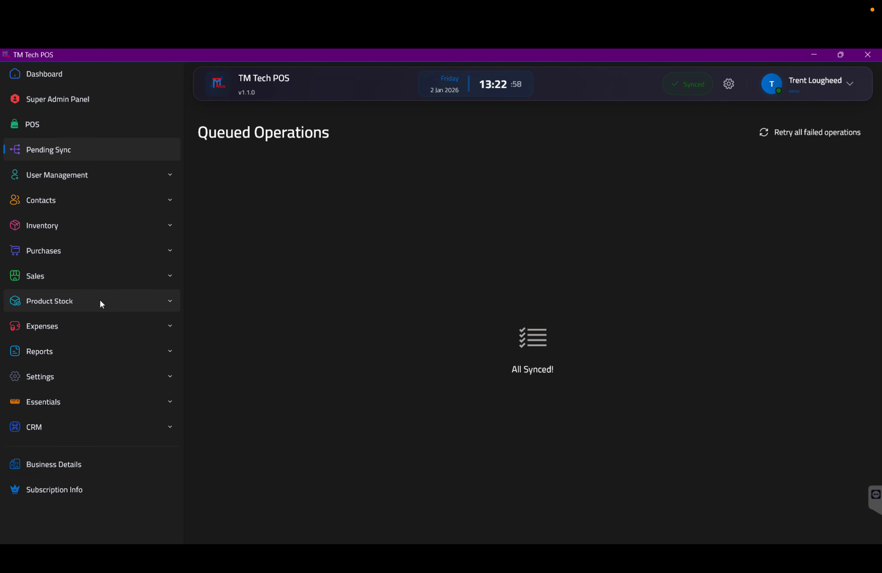
- Look over the Product Stock, Expenses and Reports navigation groups, collapsing each one again, and expand the Settings group
left_click(100, 300)
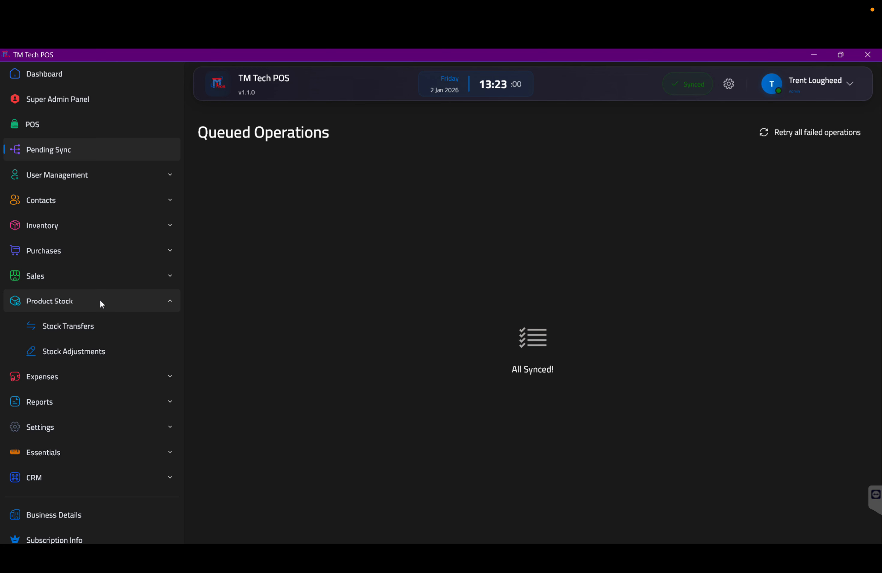
left_click(100, 304)
left_click(77, 325)
left_click(77, 326)
left_click(70, 354)
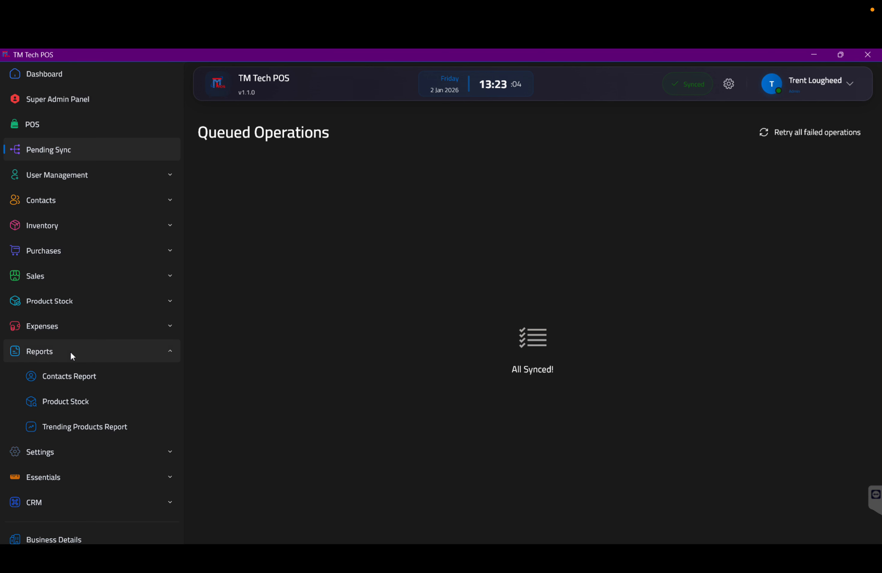
left_click(71, 352)
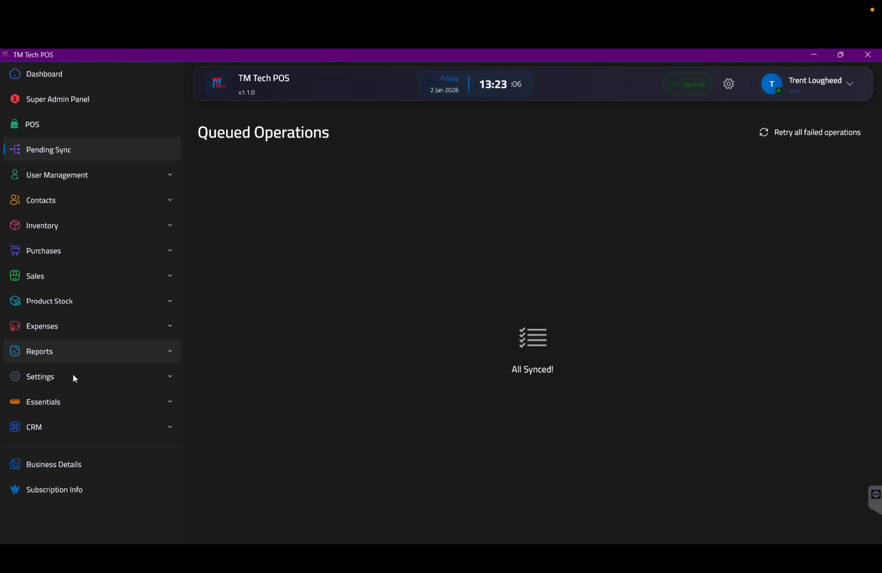
left_click(72, 377)
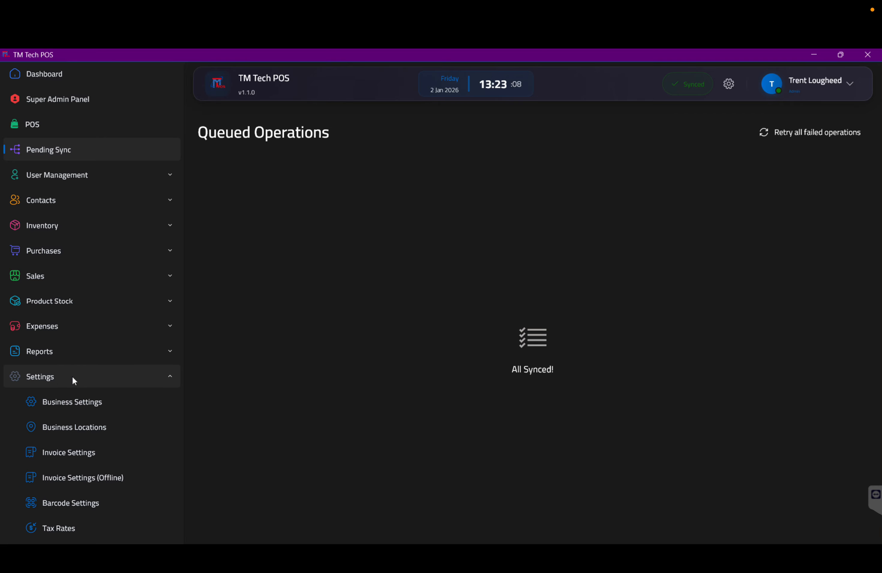
- Collapse the Settings group, review the Business Details and Subscription Info pages, and return to Business Details
left_click(73, 370)
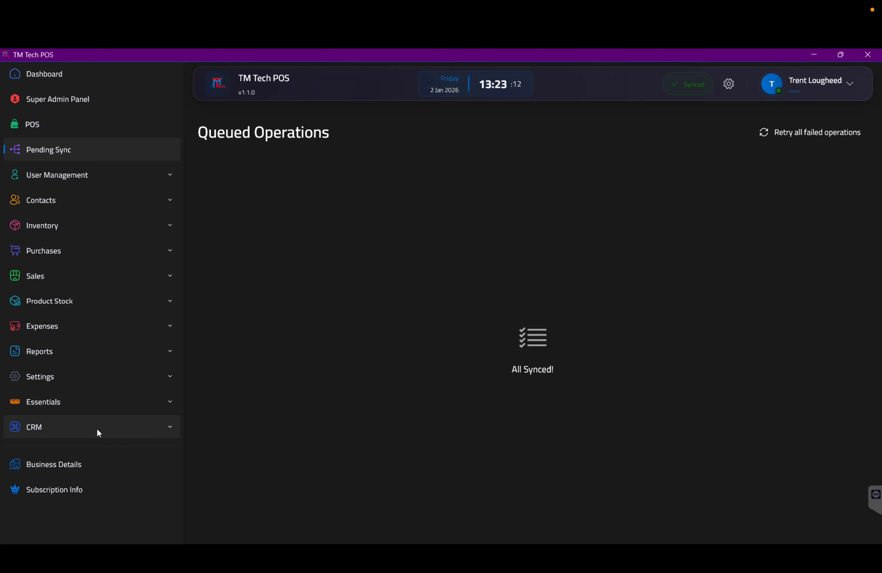
left_click(86, 468)
scroll(390, 451, "down", 5)
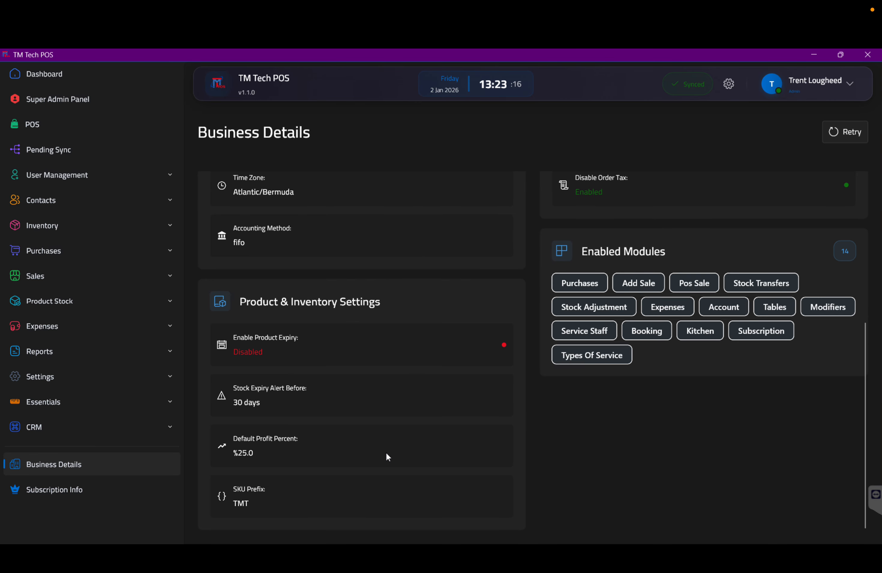
scroll(385, 452, "up", 5)
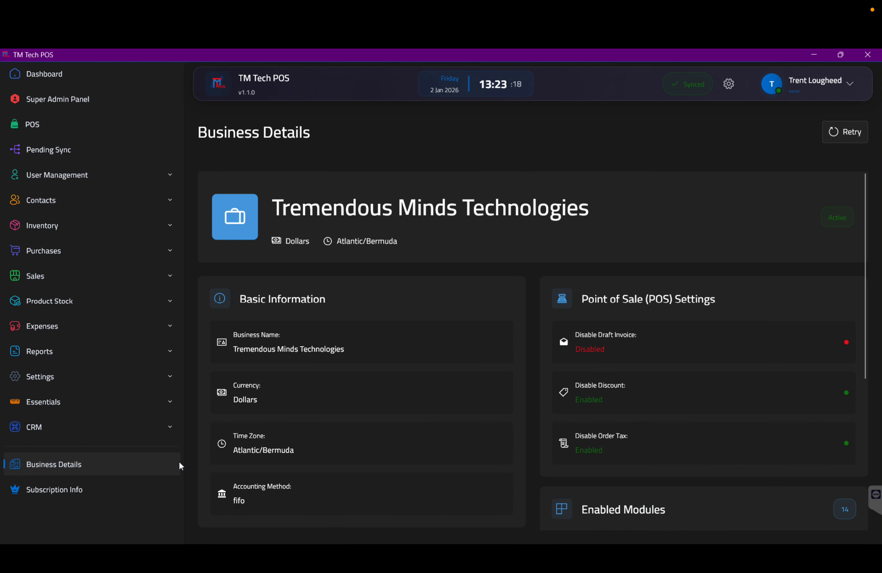
left_click(76, 490)
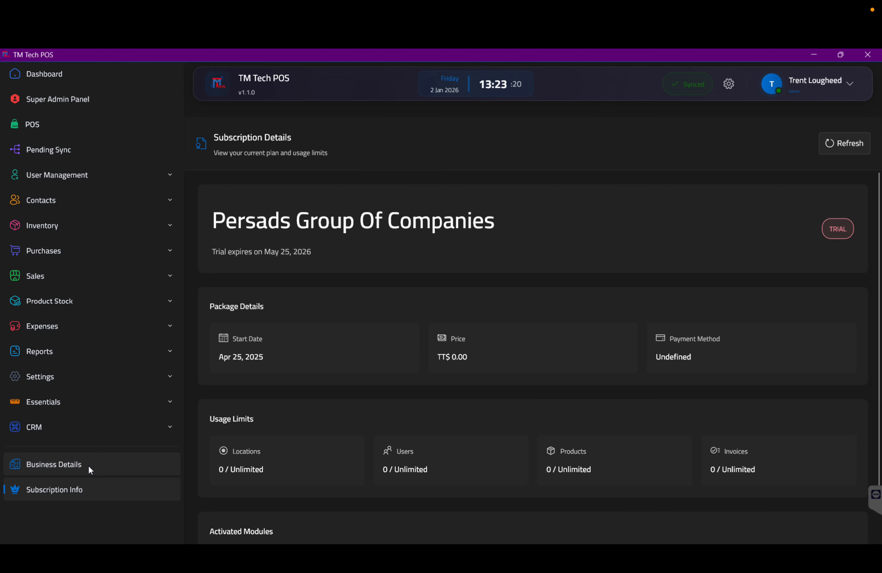
left_click(77, 464)
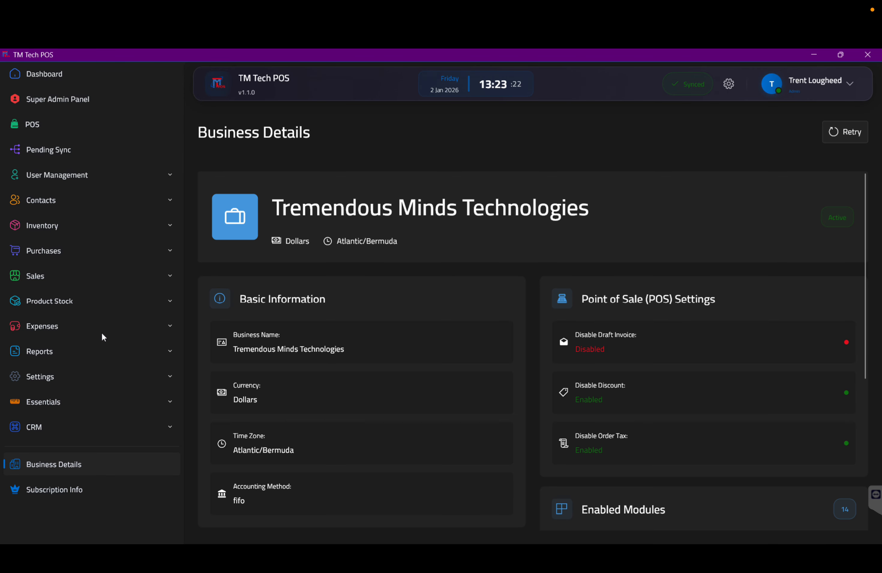
- Look over the main dashboard's summary cards and sales charts, and open the POS sale screen again
left_click(58, 74)
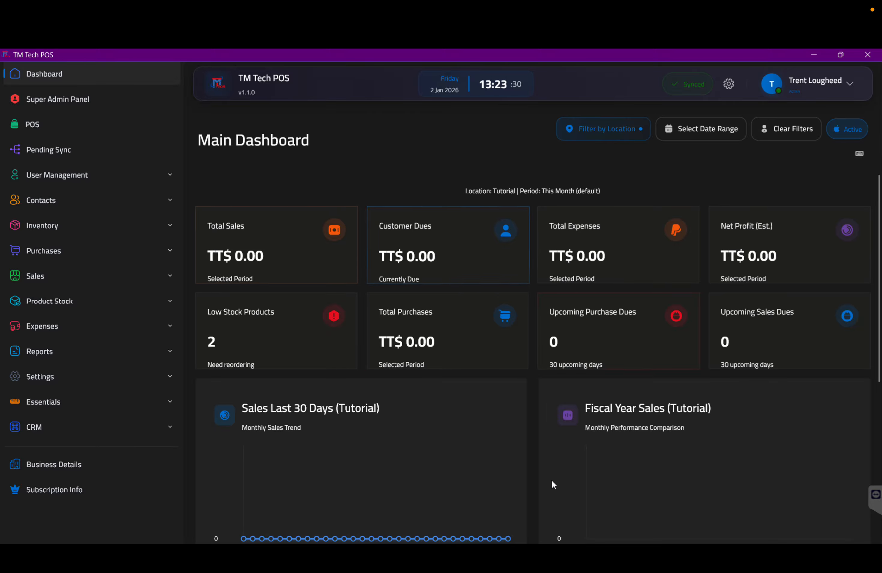
scroll(552, 482, "down", 5)
scroll(552, 479, "up", 5)
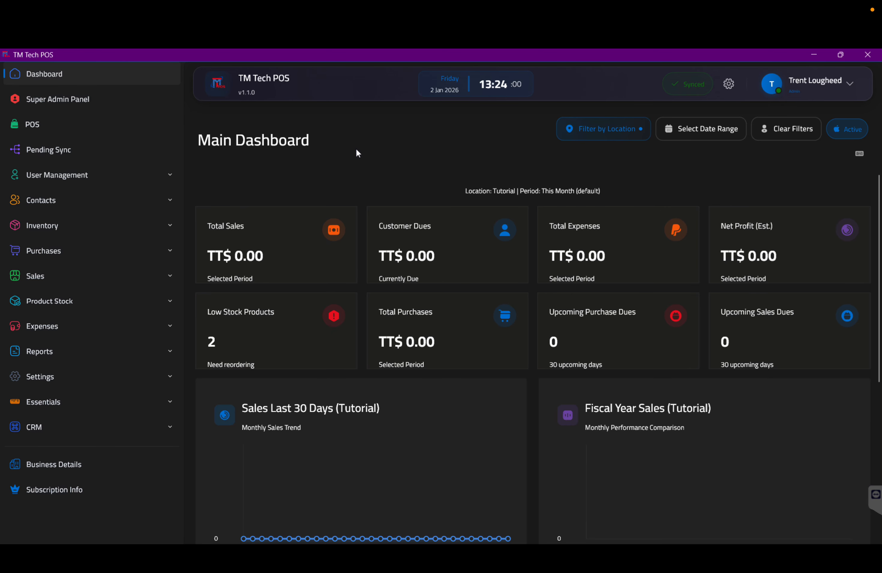
left_click(70, 122)
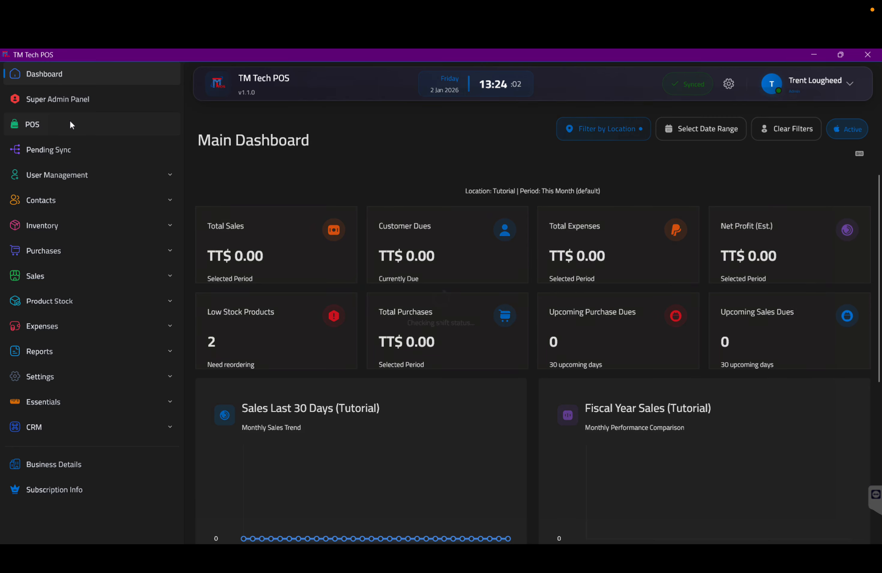